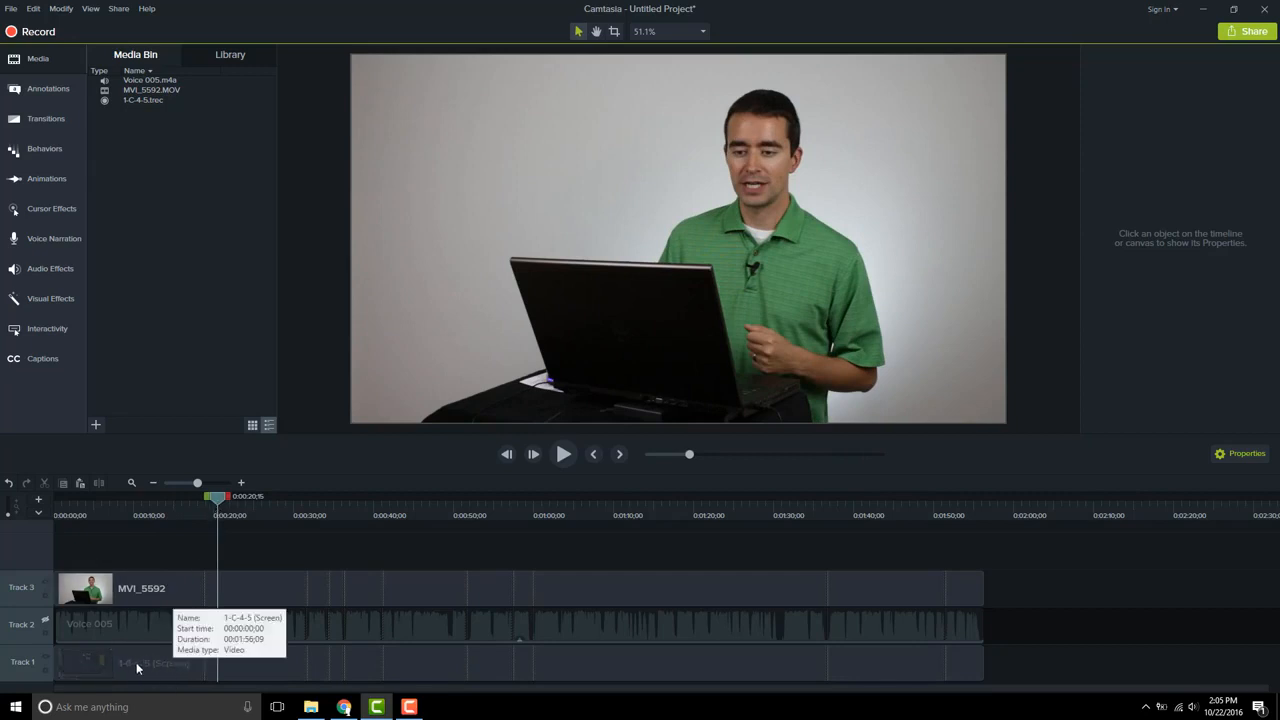
Crop the webcam clip MVI_5592 in the canvas so it frames just the presenter
{"action": "mouse_move", "coordinate": [129, 581]}
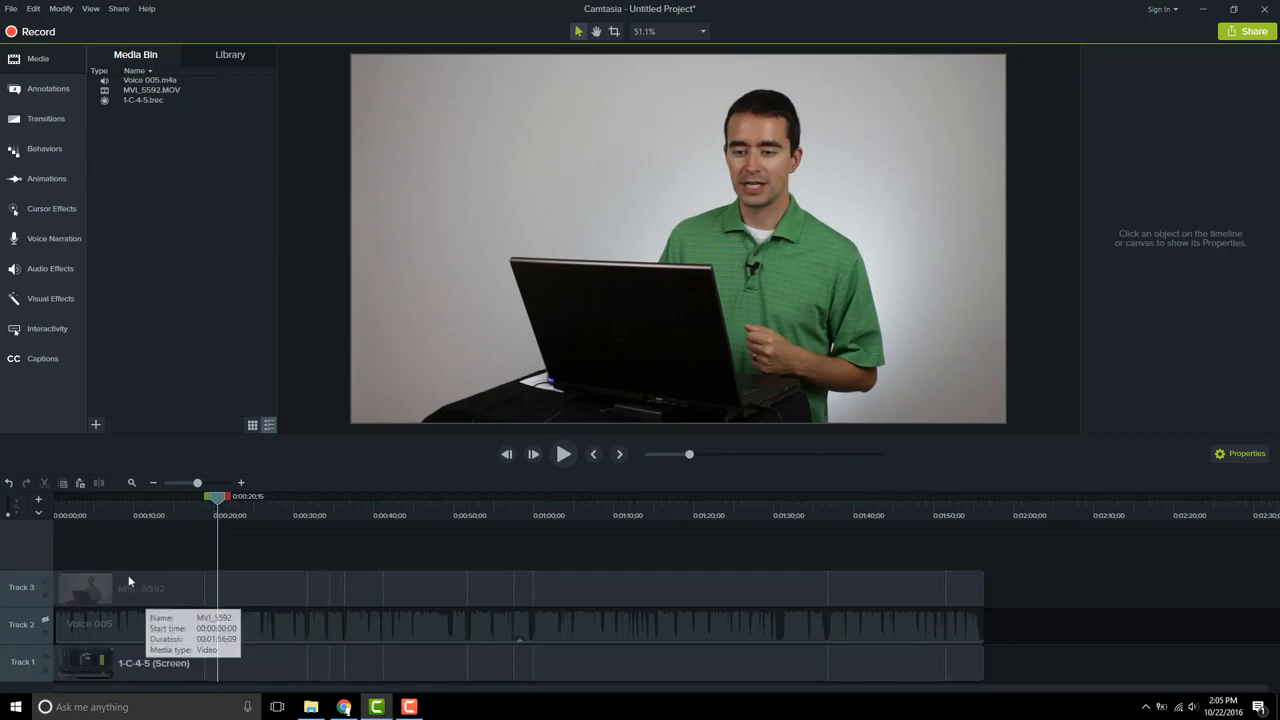
{"action": "left_click", "coordinate": [200, 599]}
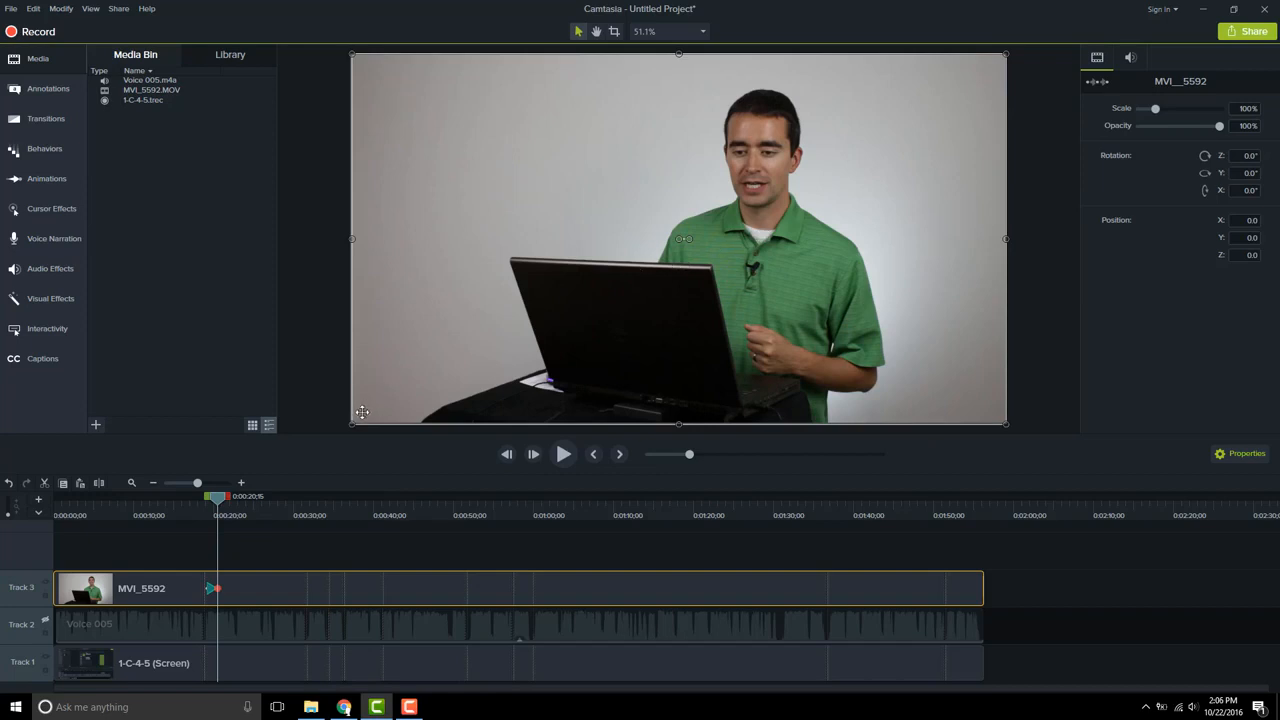
{"action": "key", "text": "alt"}
{"action": "left_click_drag", "start_coordinate": [352, 424], "coordinate": [656, 257]}
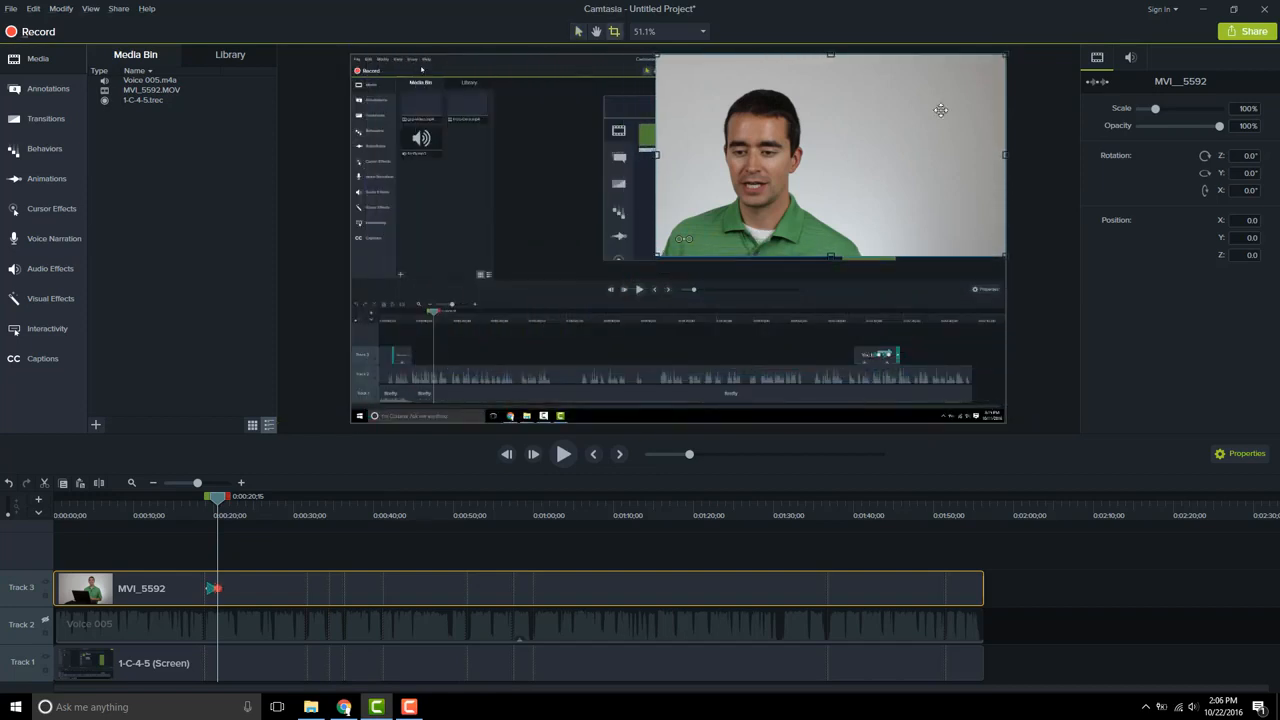
{"action": "left_click_drag", "start_coordinate": [1007, 52], "coordinate": [866, 74]}
{"action": "key", "text": "Escape"}
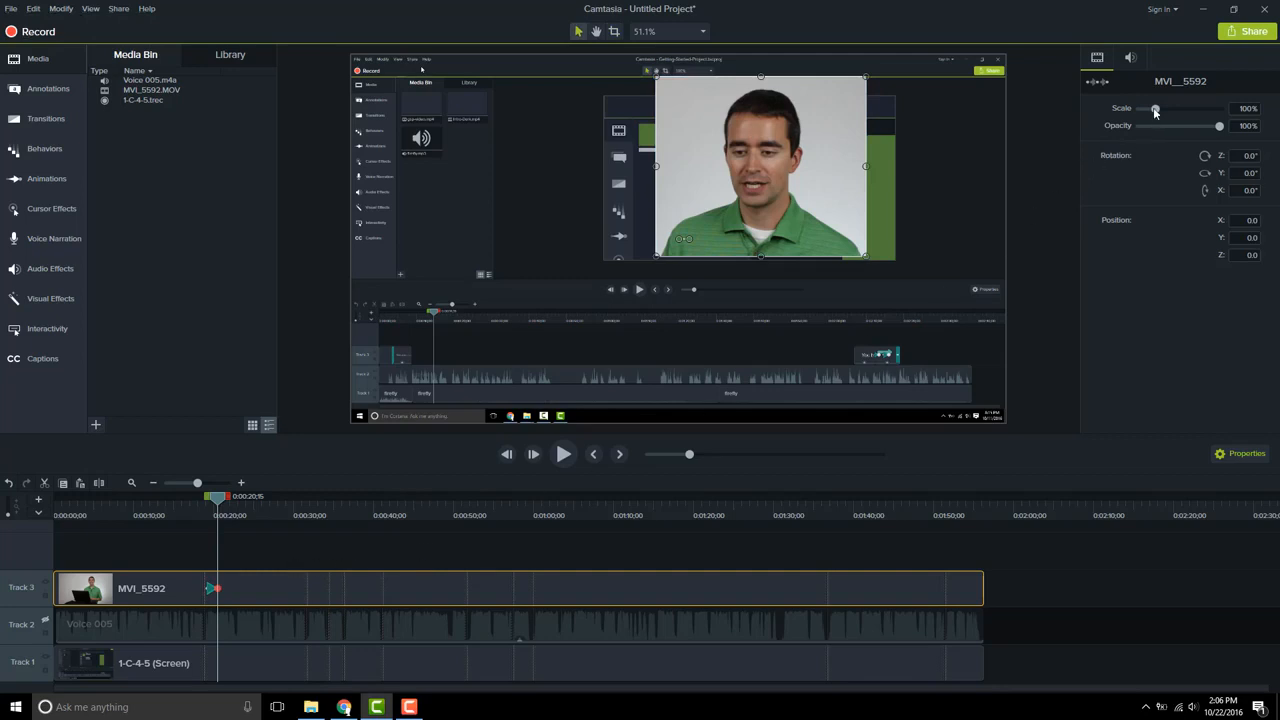
Scale the webcam clip to 66.7% and place it in the upper-right corner over the screen recording
{"action": "left_click_drag", "start_coordinate": [1155, 110], "coordinate": [1149, 111]}
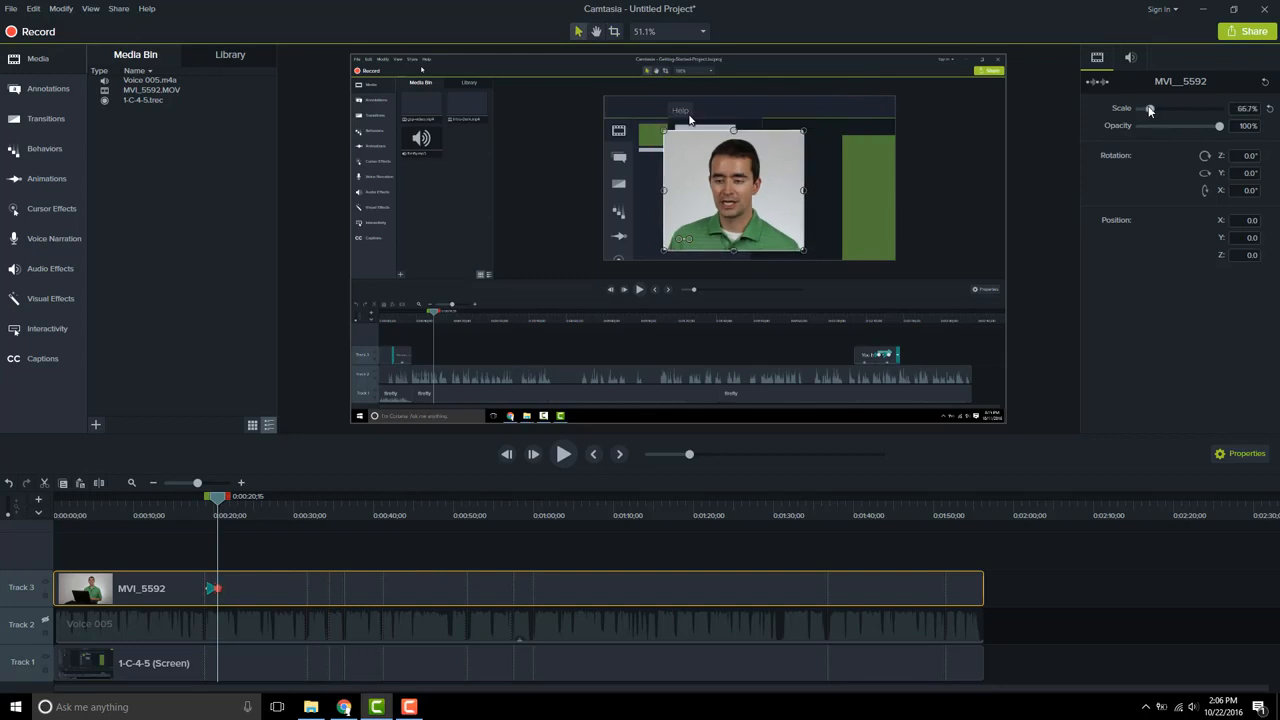
{"action": "left_click_drag", "start_coordinate": [728, 190], "coordinate": [913, 128]}
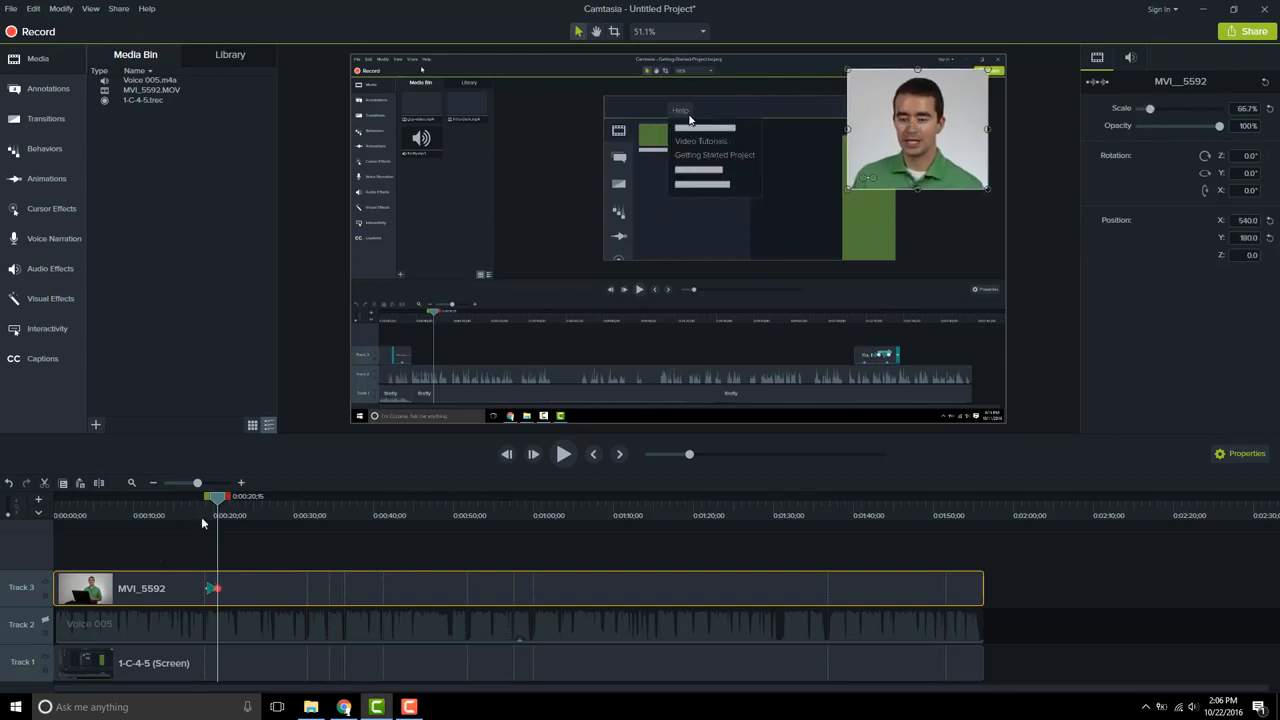
Add an animation at about 0:23 that fades the webcam clip's opacity to 0%
{"action": "mouse_move", "coordinate": [224, 500]}
{"action": "left_mouse_down"}
{"action": "mouse_move", "coordinate": [258, 503]}
{"action": "mouse_move", "coordinate": [239, 505]}
{"action": "left_mouse_up"}
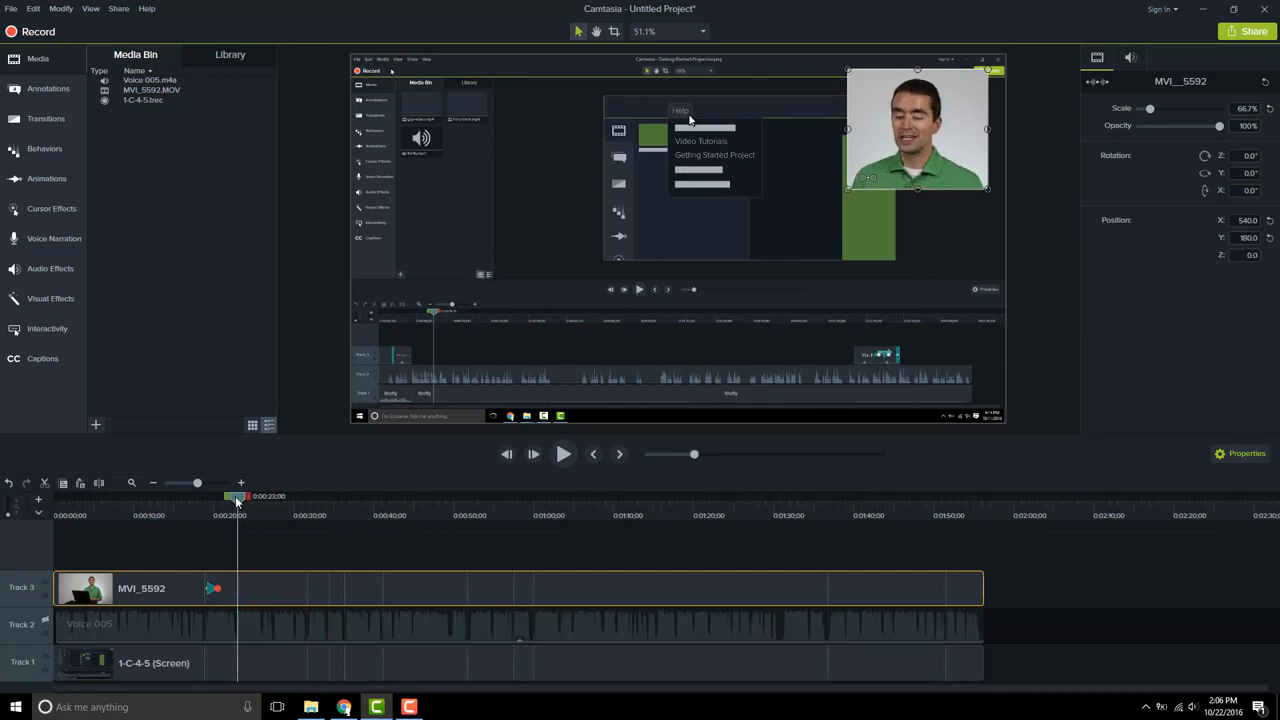
{"action": "key", "text": "shift+a"}
{"action": "left_click_drag", "start_coordinate": [1220, 127], "coordinate": [1139, 127]}
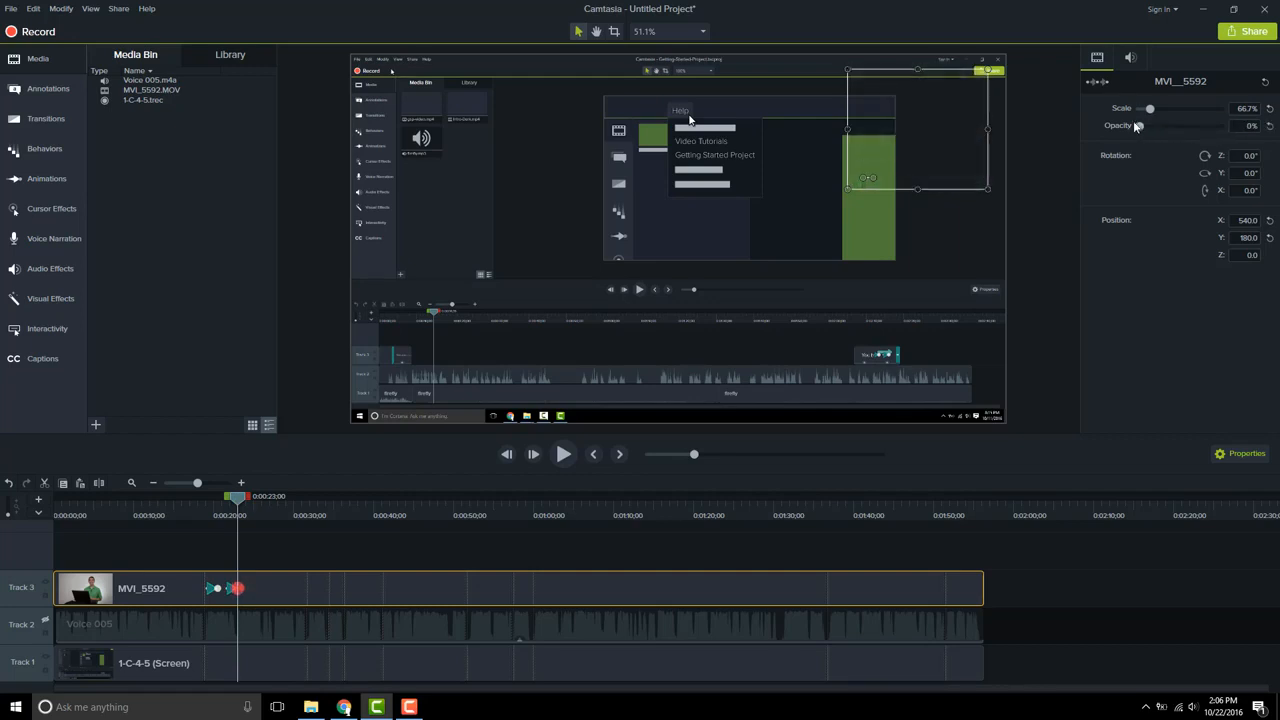
Add an animation at about 1:21 that brings the webcam clip's opacity back to 100%
{"action": "left_click", "coordinate": [229, 515]}
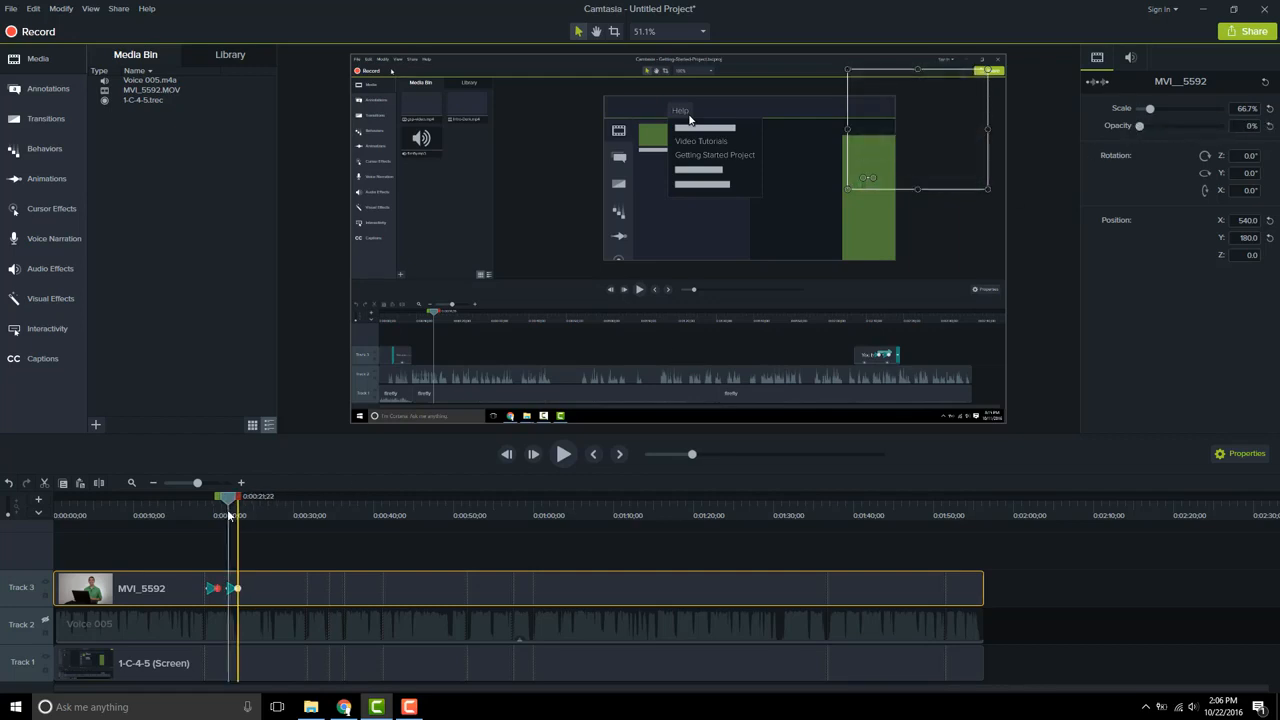
{"action": "left_click_drag", "start_coordinate": [229, 515], "coordinate": [265, 516]}
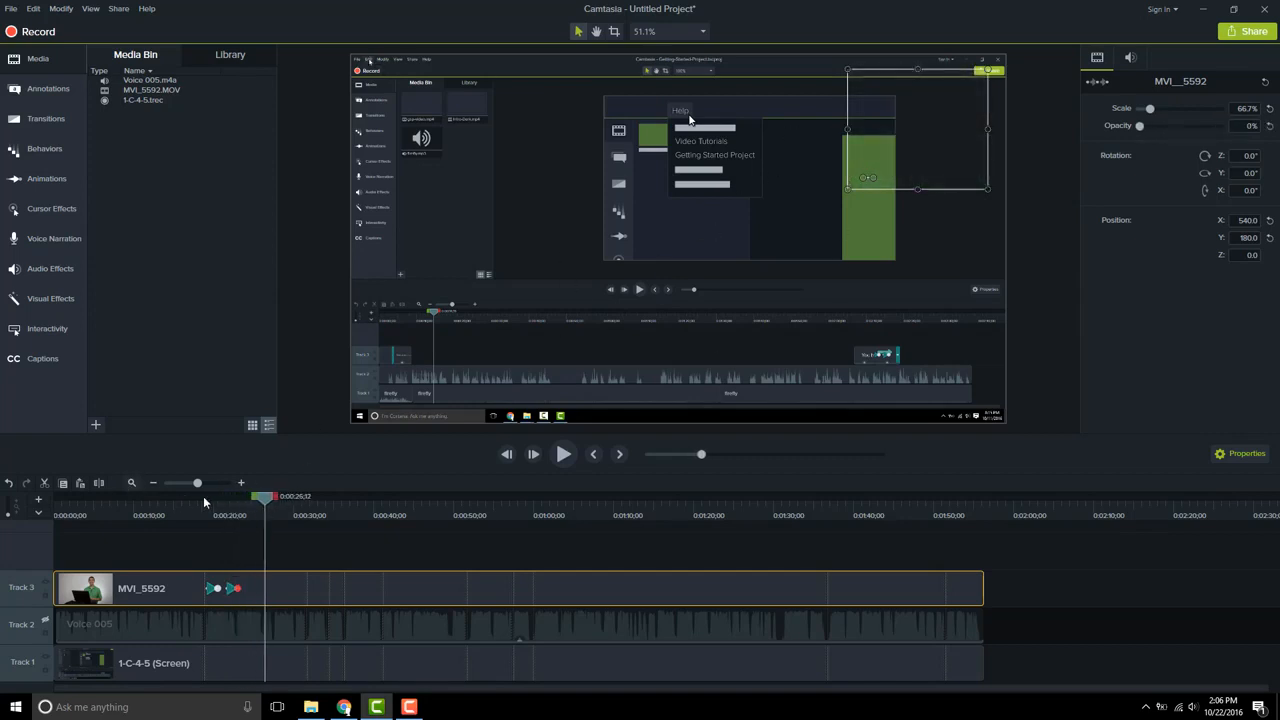
{"action": "left_click_drag", "start_coordinate": [265, 502], "coordinate": [705, 510]}
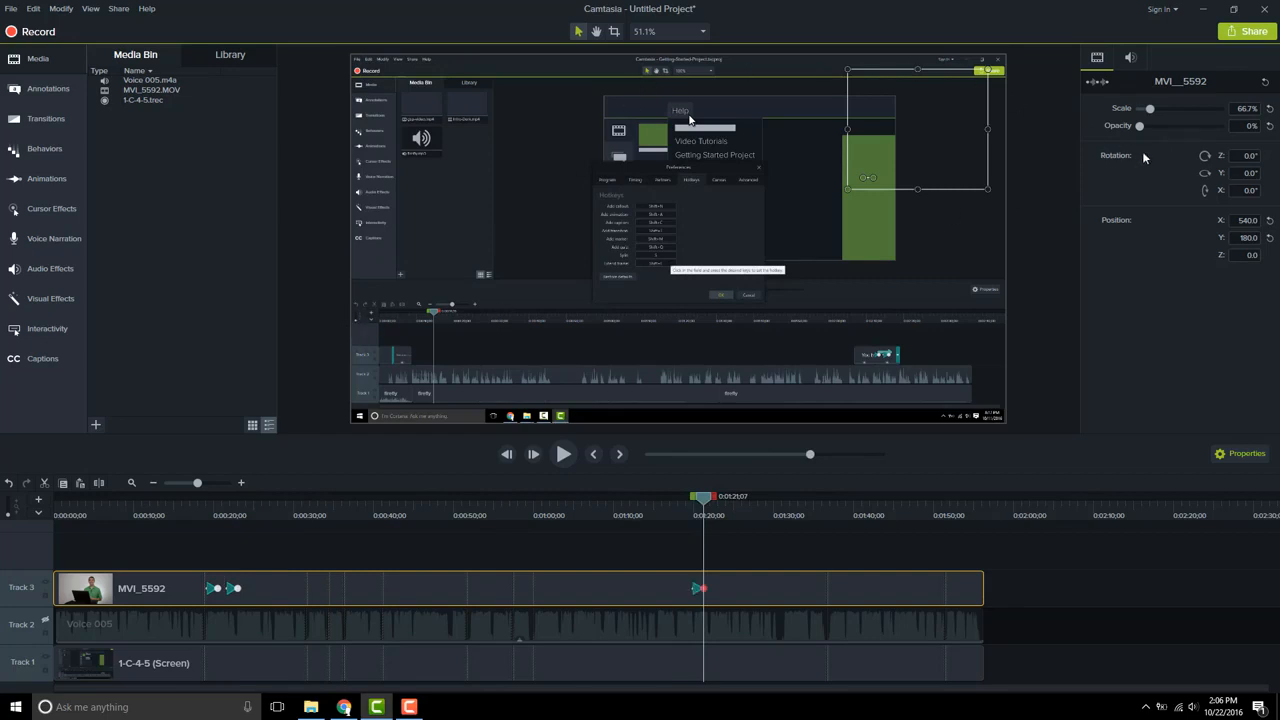
{"action": "left_click_drag", "start_coordinate": [1140, 128], "coordinate": [1222, 132]}
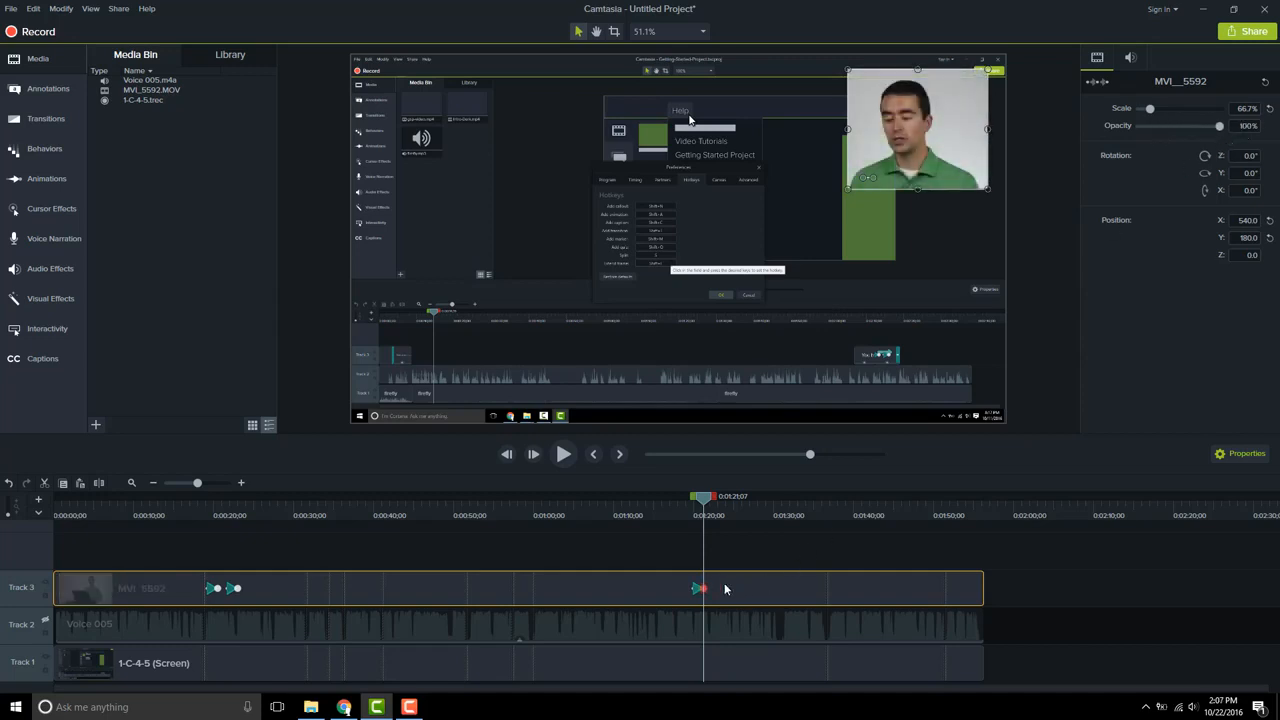
Scrub and play the timeline around the fade animations to preview the webcam disappearing and reappearing
{"action": "left_click", "coordinate": [709, 505]}
{"action": "left_click_drag", "start_coordinate": [711, 505], "coordinate": [770, 505]}
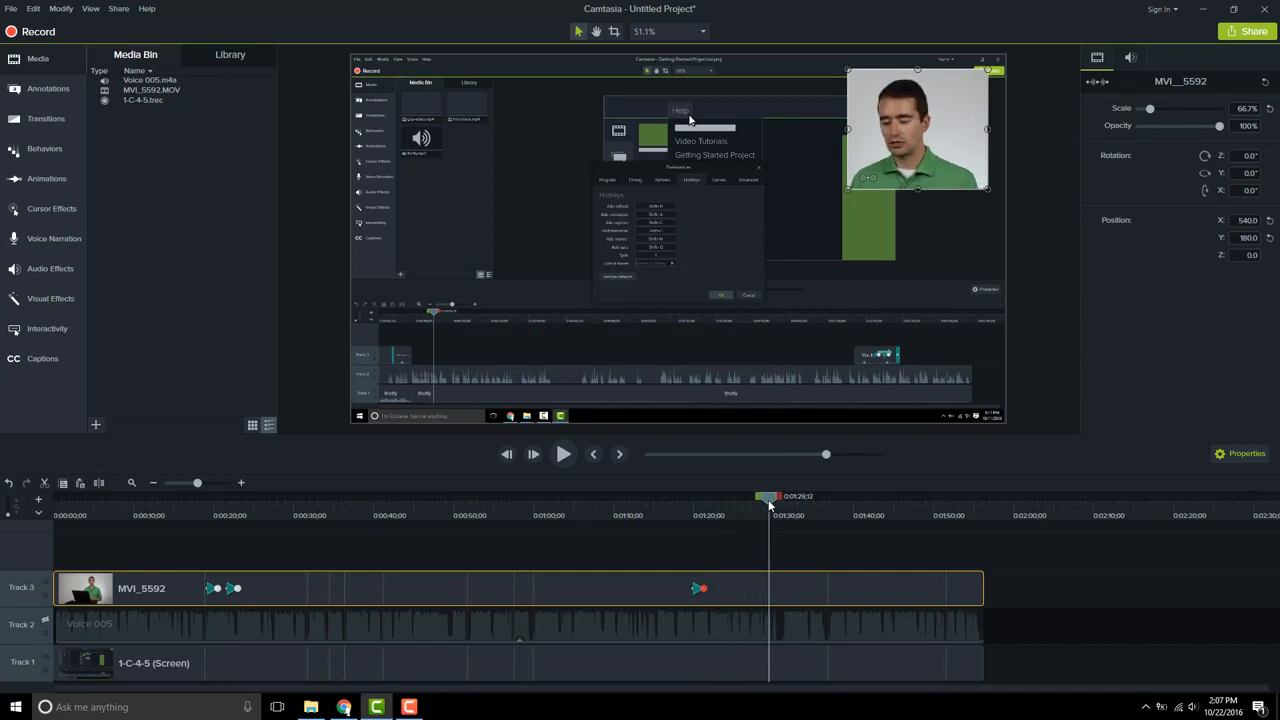
{"action": "left_click_drag", "start_coordinate": [770, 505], "coordinate": [707, 494]}
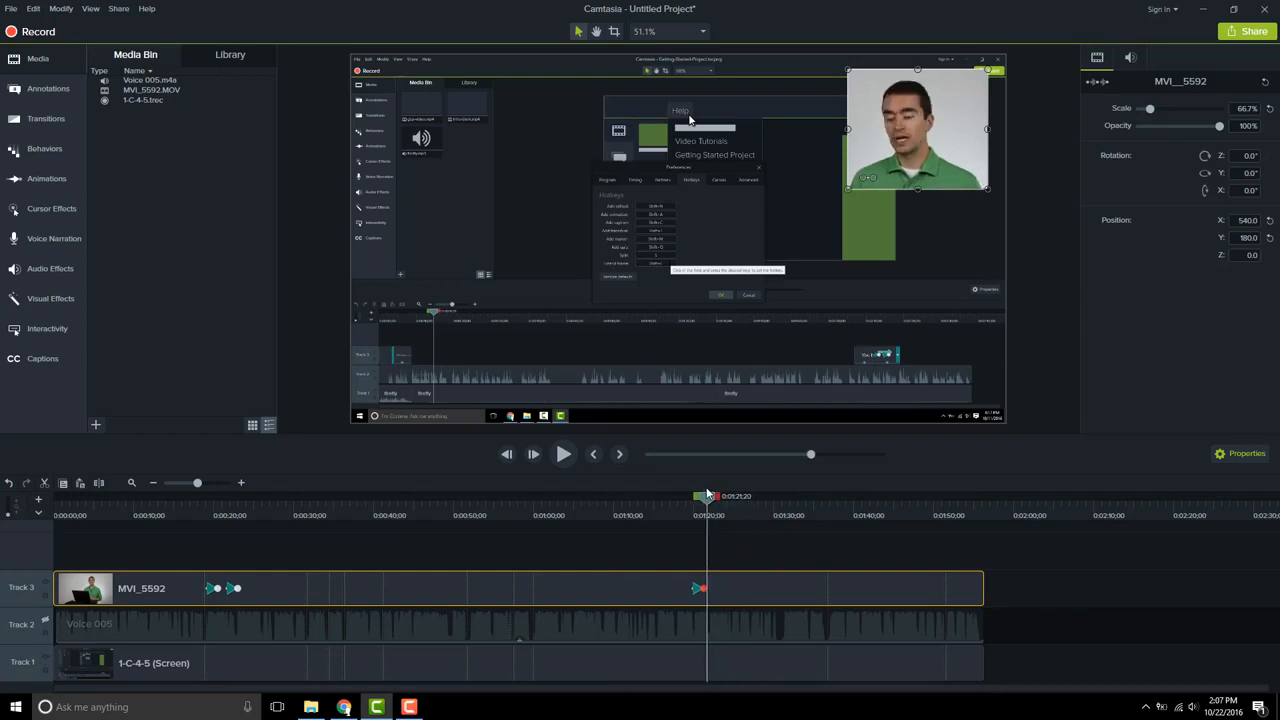
{"action": "left_click", "coordinate": [701, 589]}
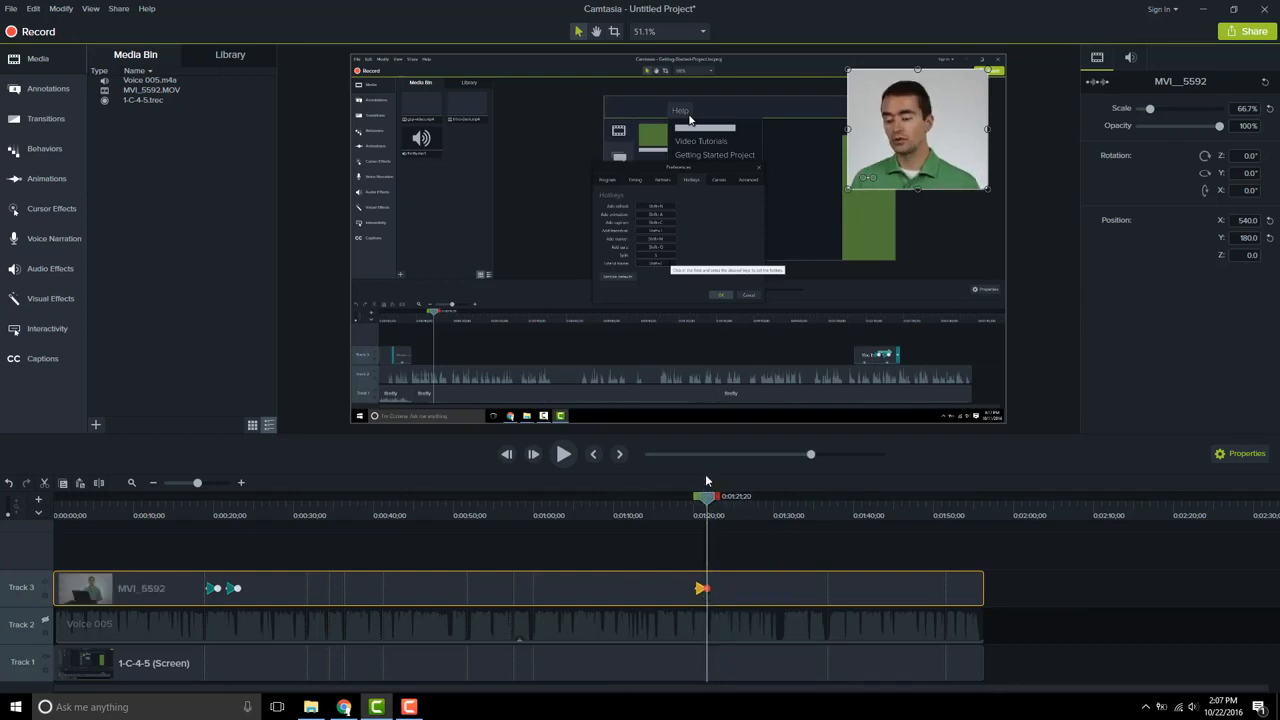
{"action": "left_click_drag", "start_coordinate": [704, 498], "coordinate": [691, 505]}
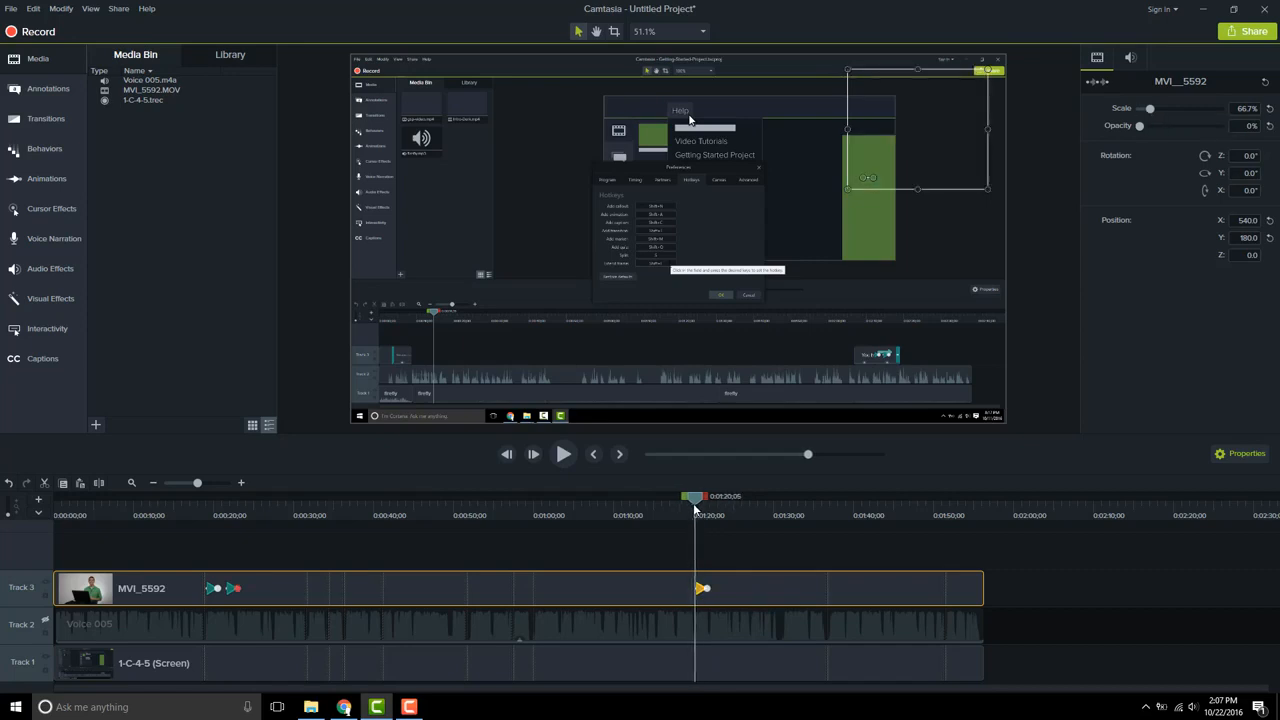
{"action": "left_click", "coordinate": [563, 454]}
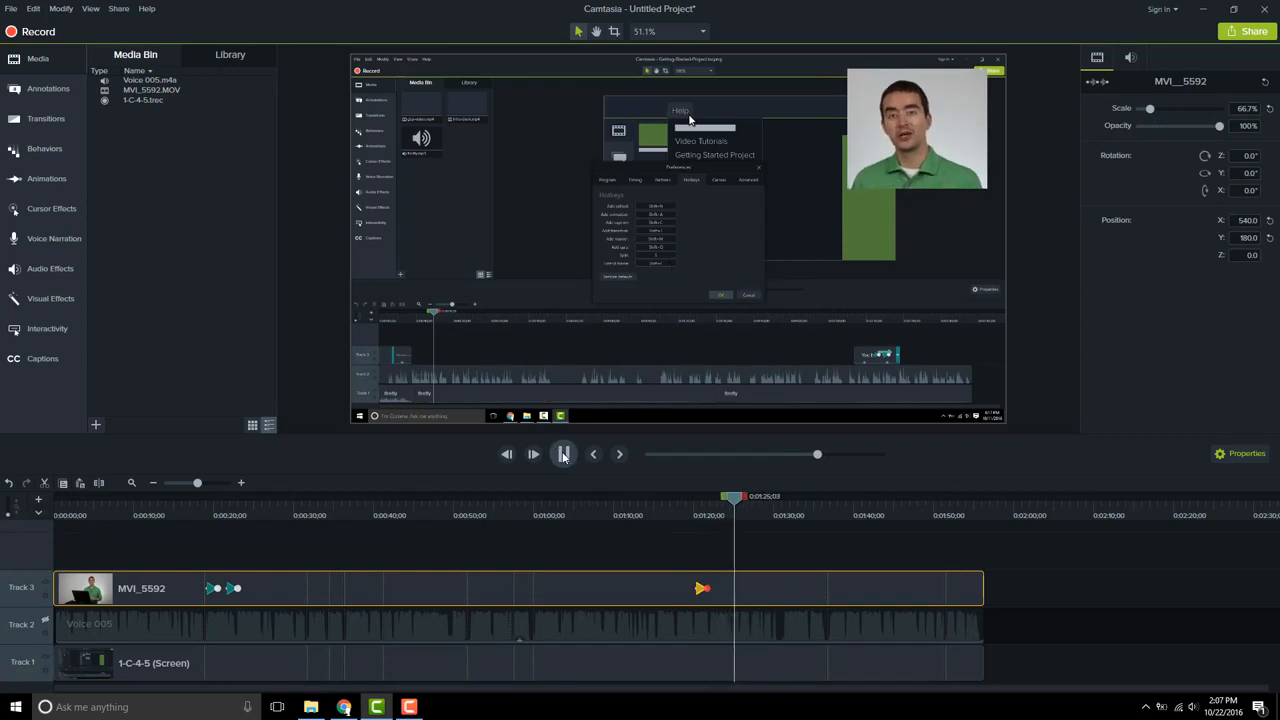
{"action": "left_click", "coordinate": [563, 455]}
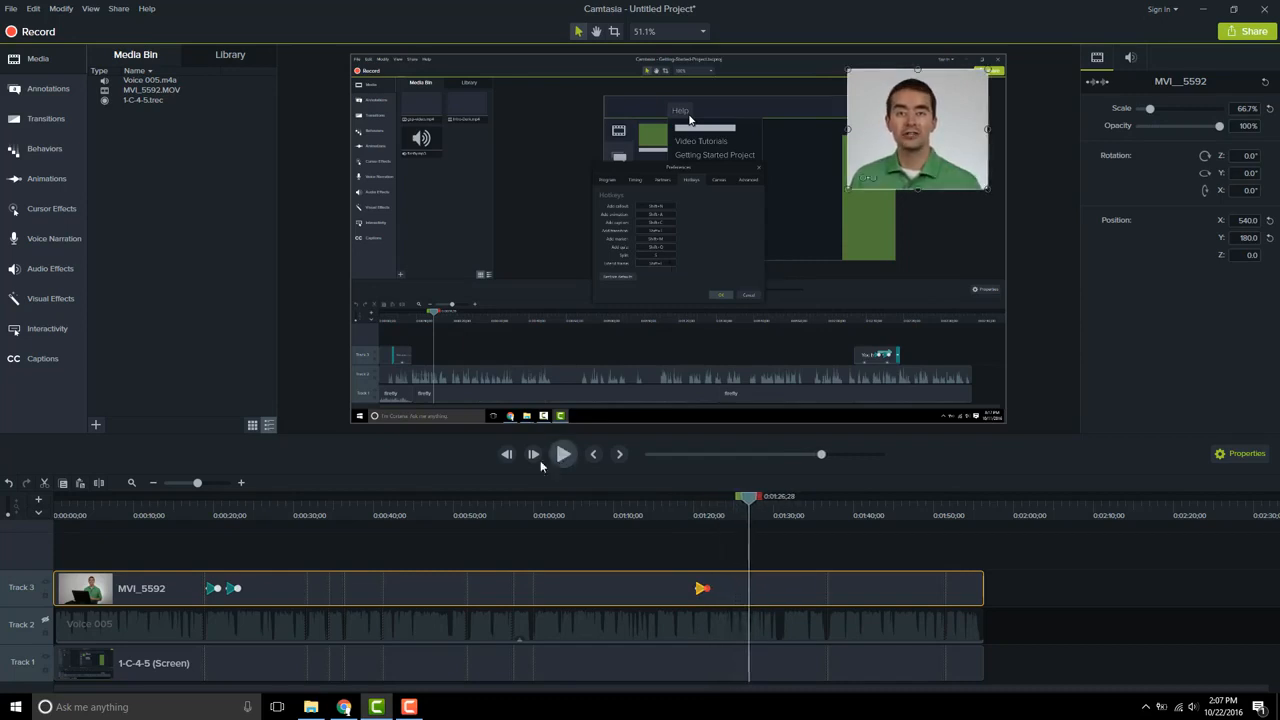
{"action": "left_click", "coordinate": [192, 511]}
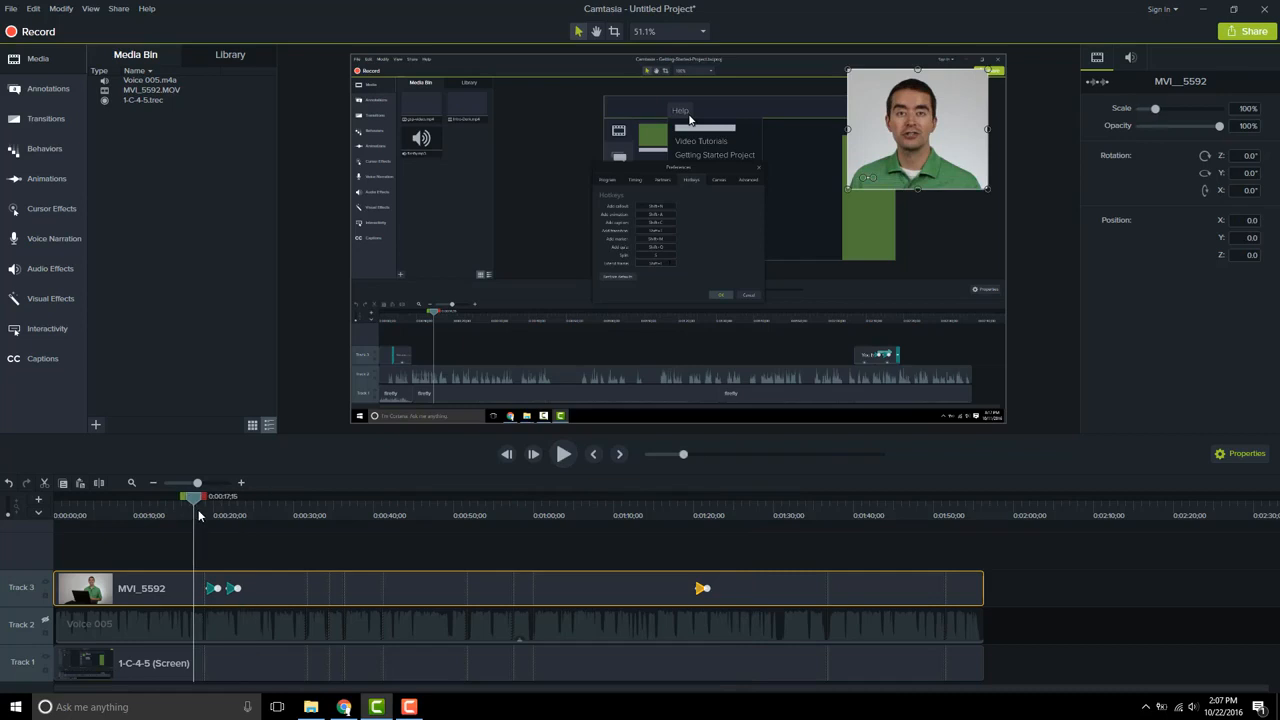
{"action": "left_click_drag", "start_coordinate": [220, 514], "coordinate": [225, 512]}
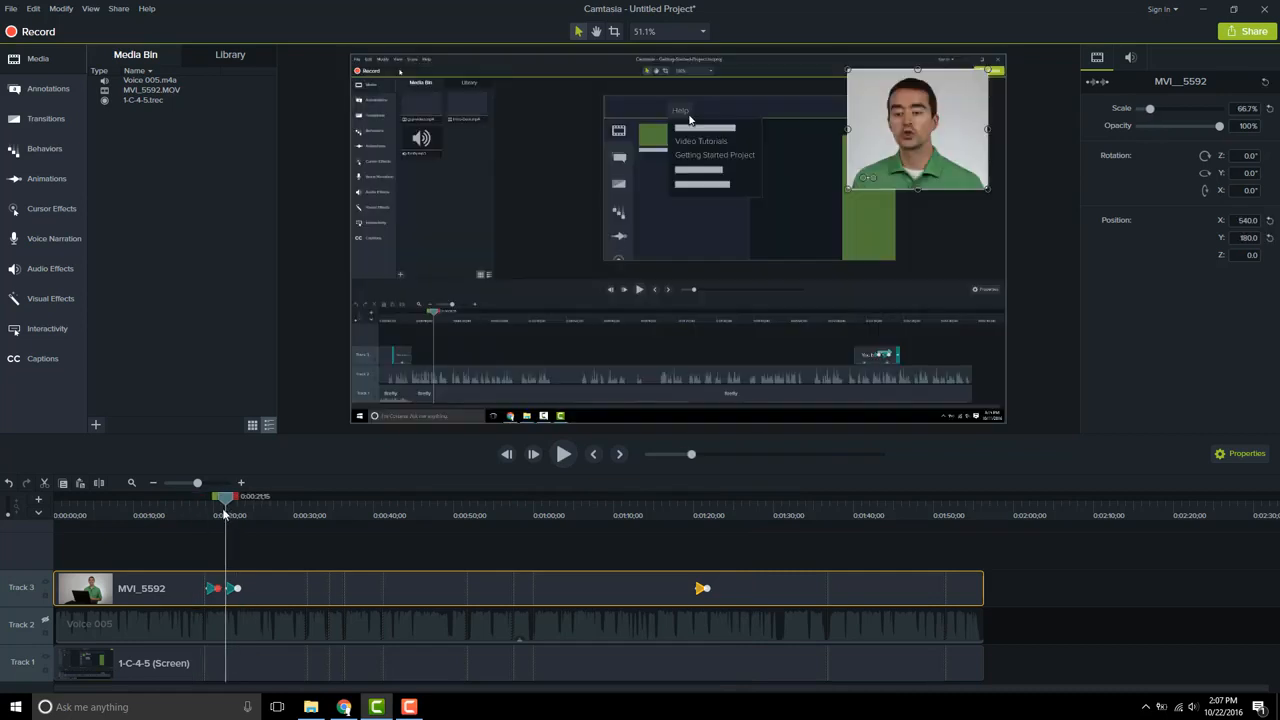
{"action": "left_click", "coordinate": [253, 514]}
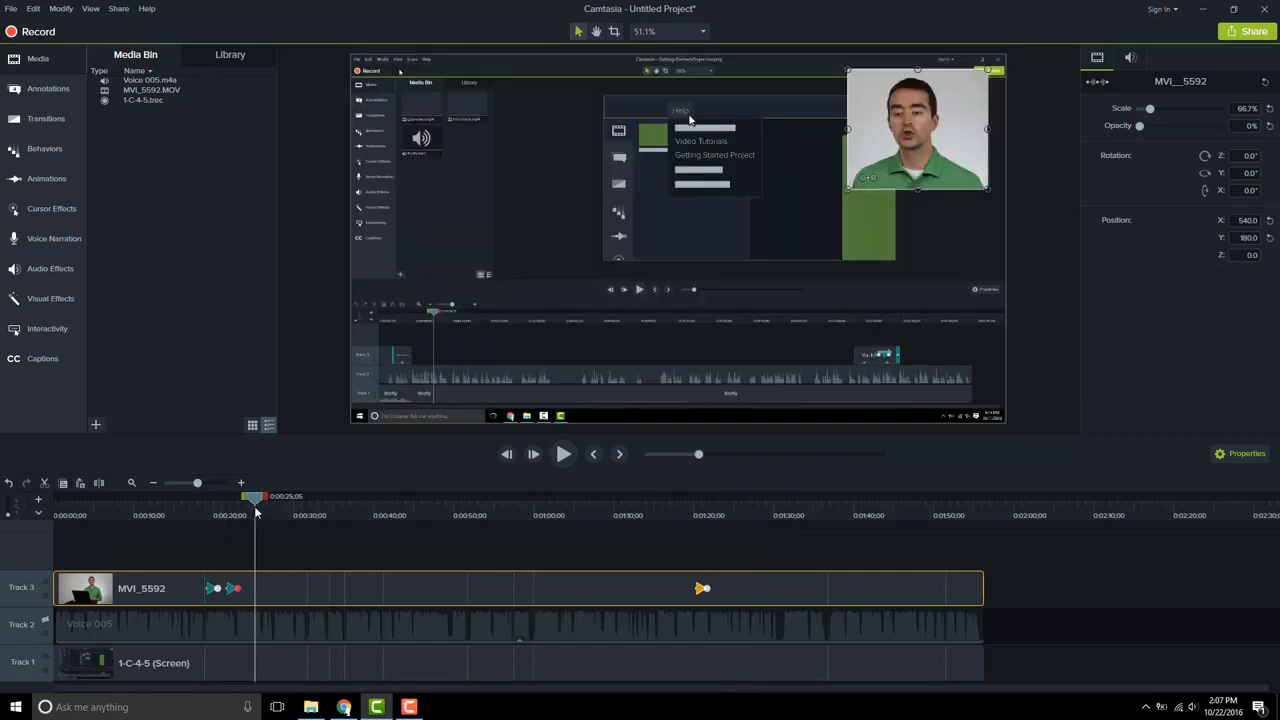
{"action": "left_click", "coordinate": [732, 512]}
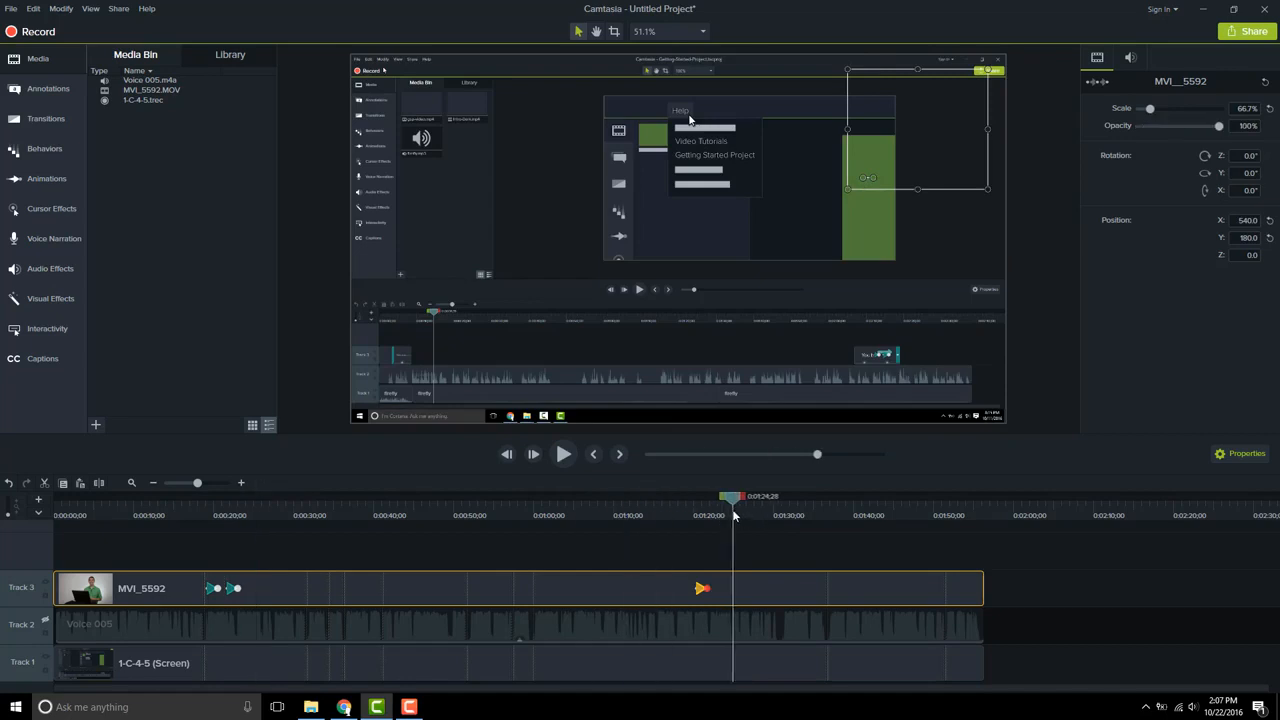
Add an animation near 1:51 and paste the webcam clip's full-frame properties from its start so it returns to full screen
{"action": "left_click_drag", "start_coordinate": [857, 512], "coordinate": [946, 515]}
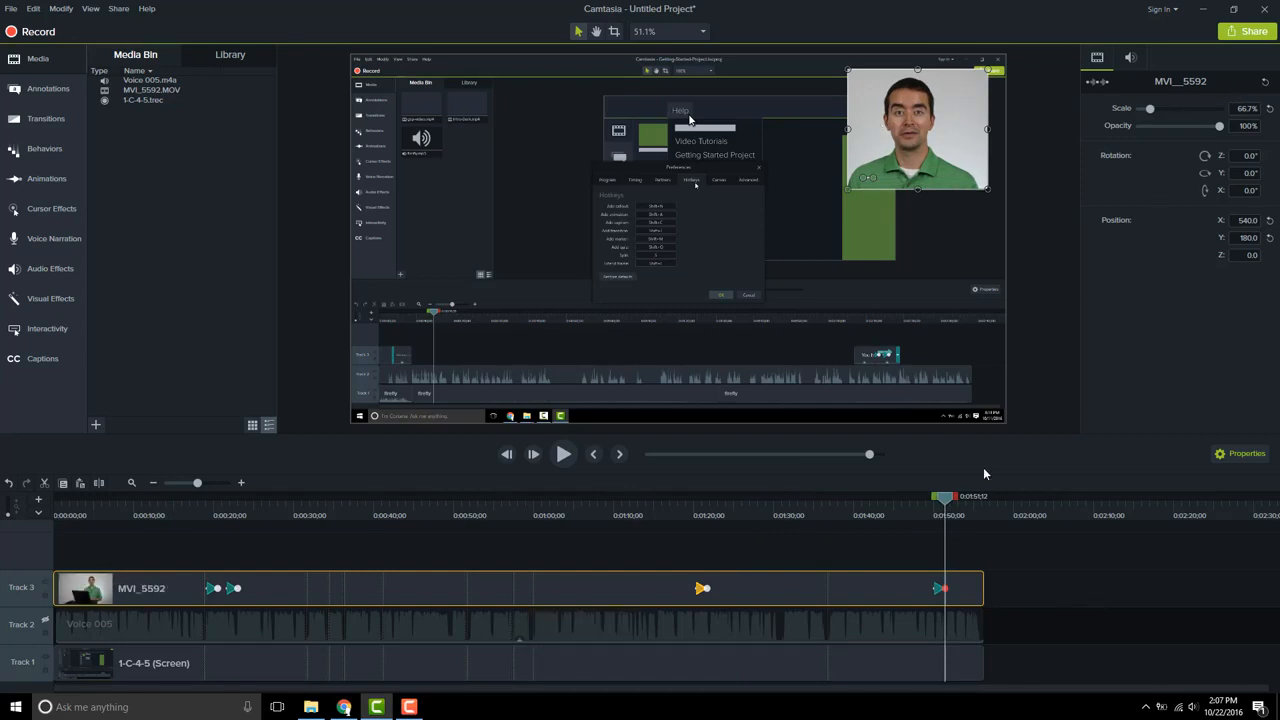
{"action": "left_click", "coordinate": [155, 515]}
{"action": "right_click", "coordinate": [156, 591]}
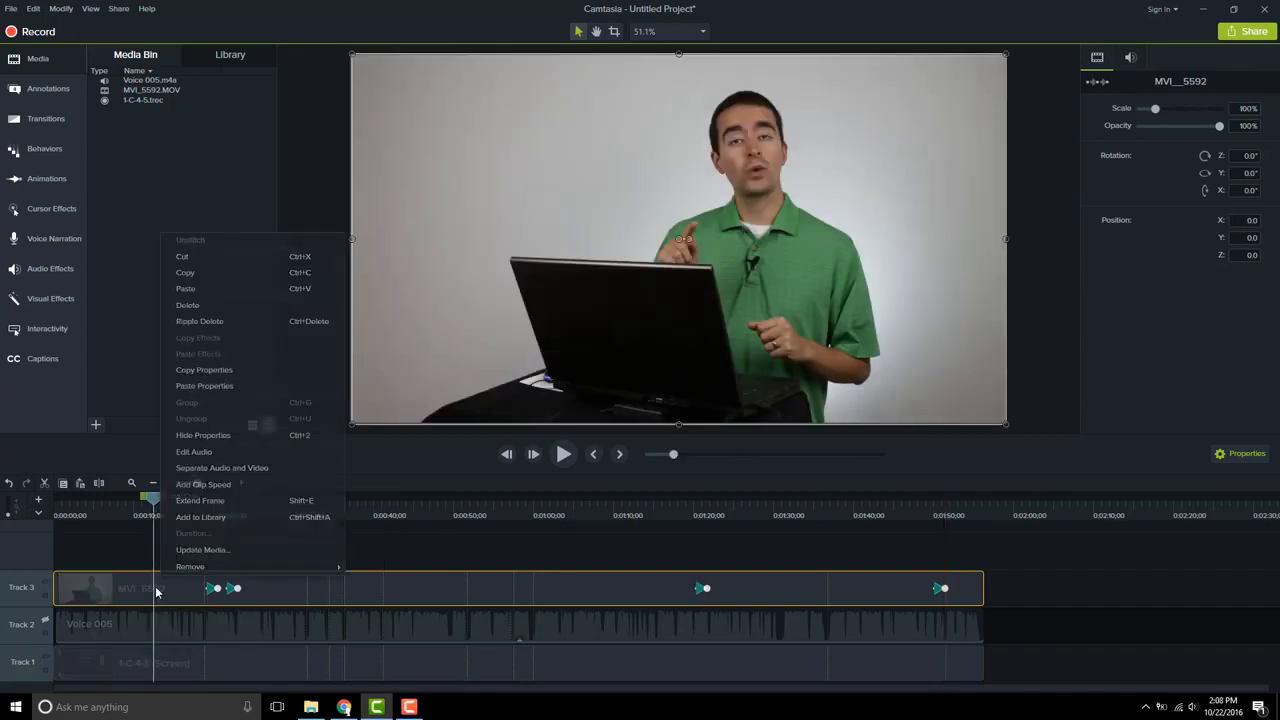
{"action": "left_click", "coordinate": [228, 368]}
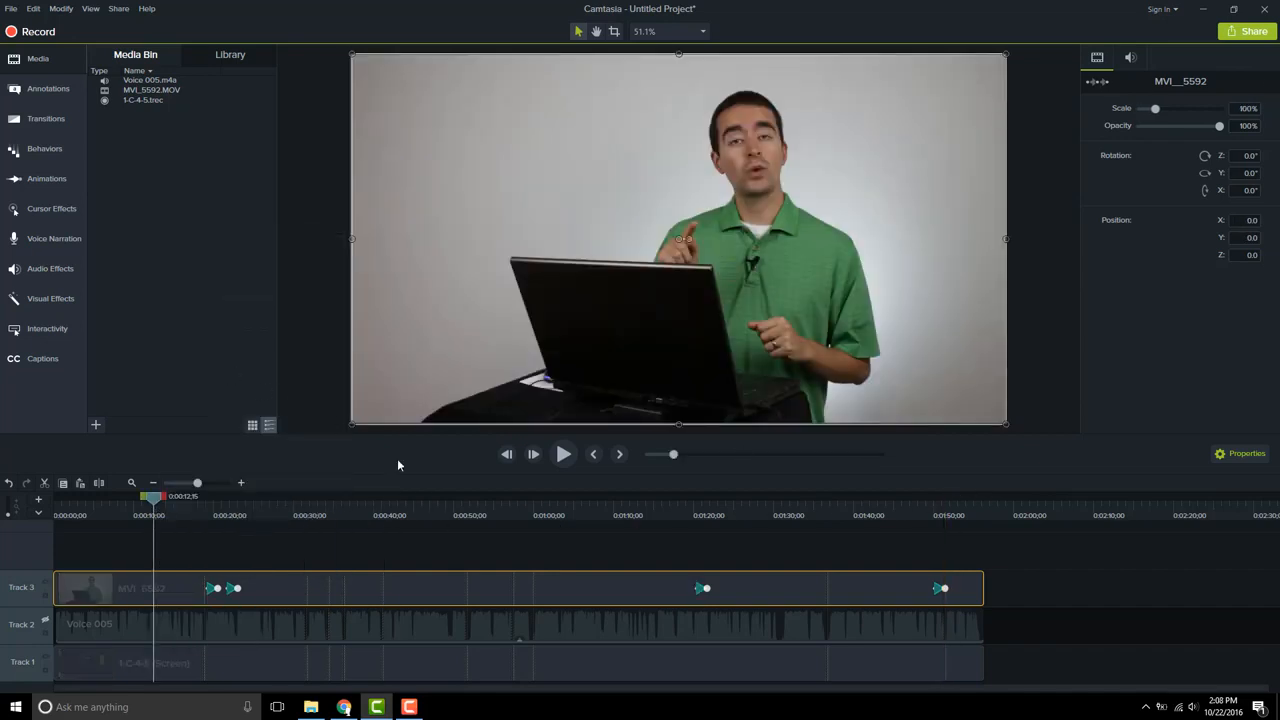
{"action": "left_click", "coordinate": [966, 514]}
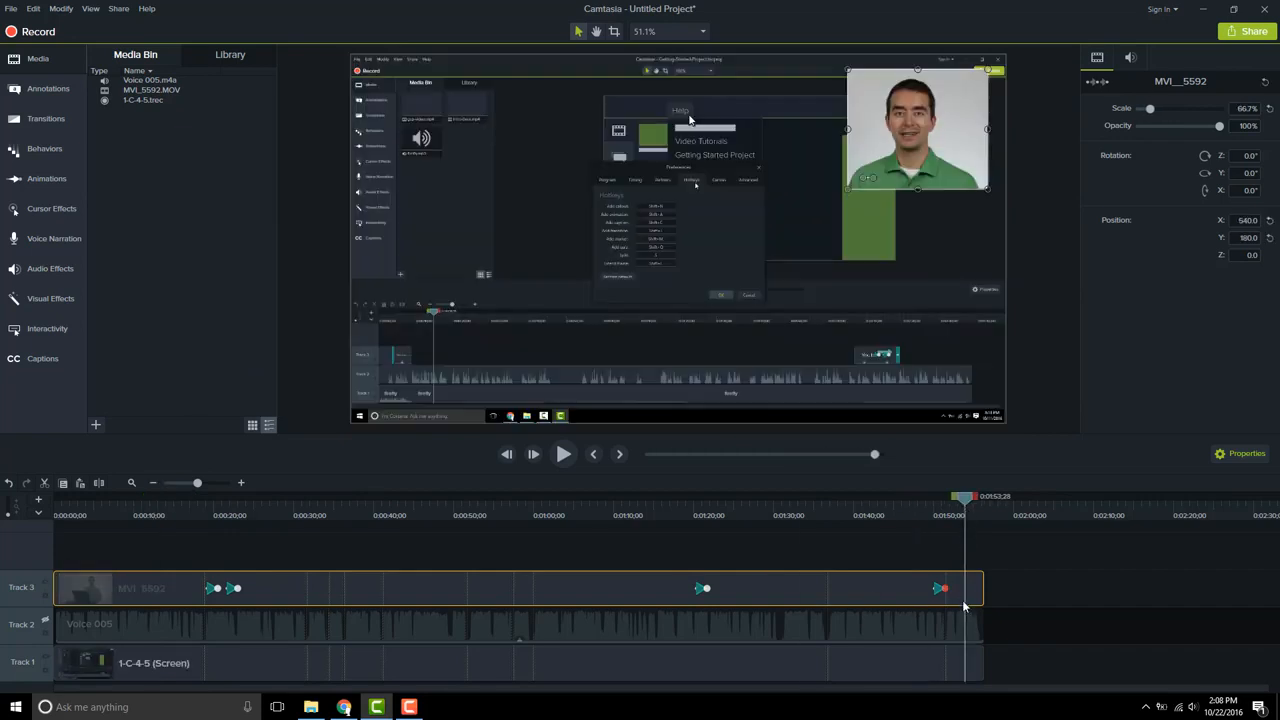
{"action": "right_click", "coordinate": [964, 594]}
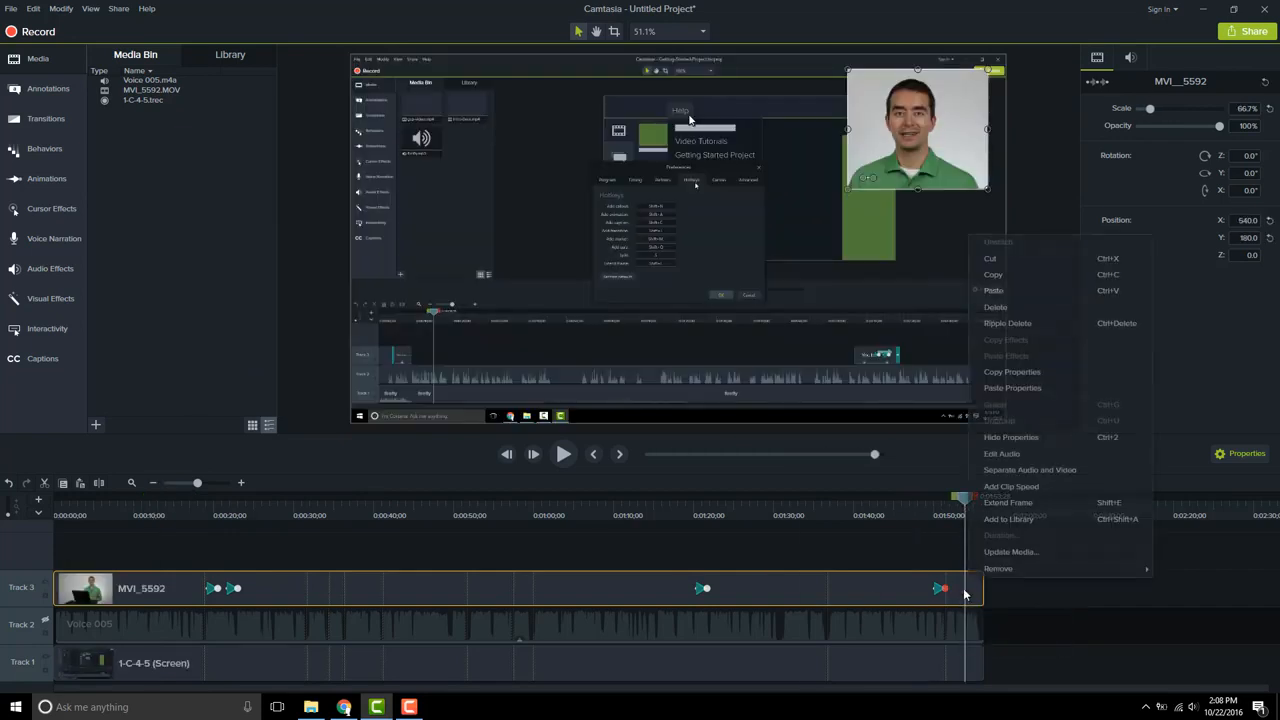
{"action": "left_click", "coordinate": [1019, 388]}
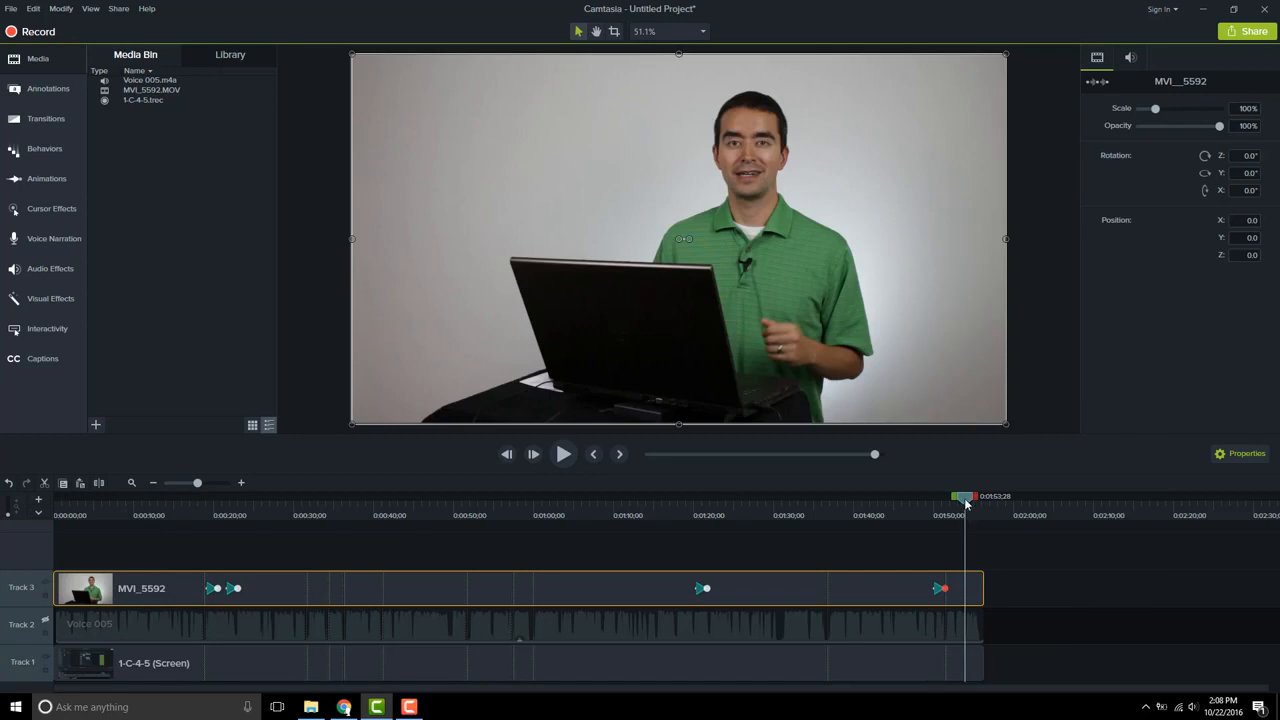
Play the end of the timeline to preview the webcam transition back to full screen
{"action": "left_click_drag", "start_coordinate": [966, 503], "coordinate": [937, 502]}
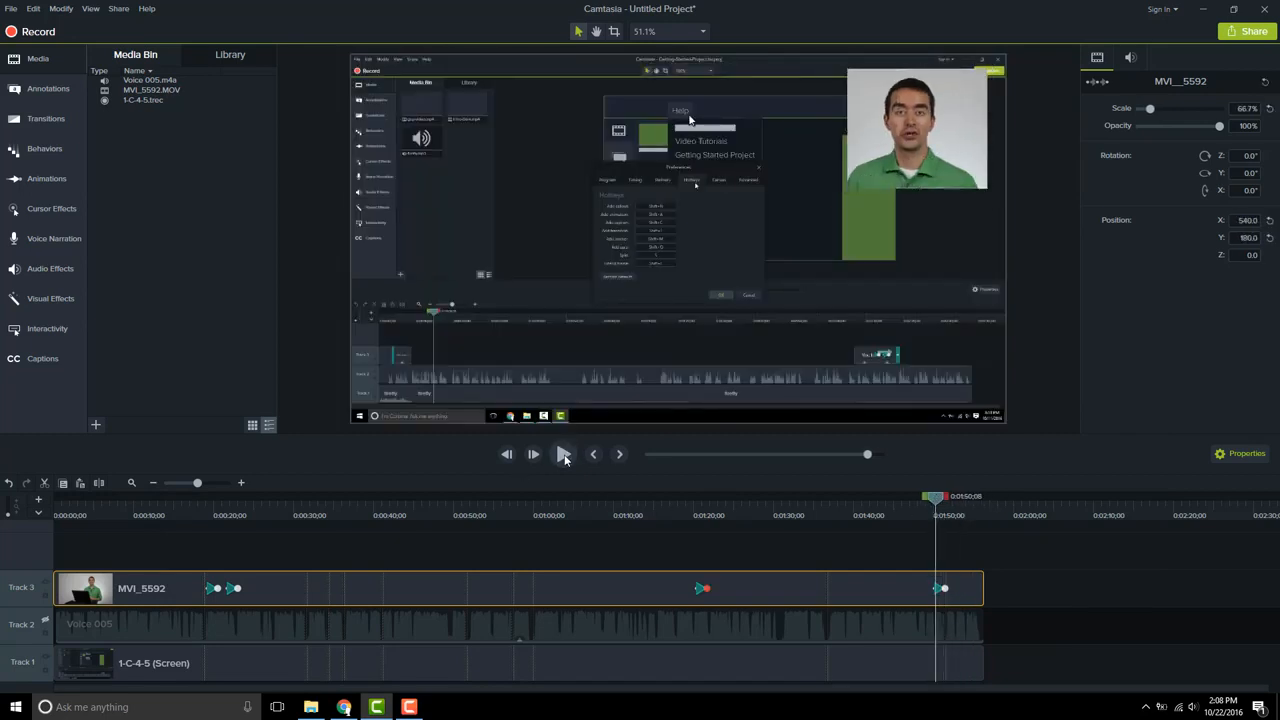
{"action": "left_click", "coordinate": [564, 455]}
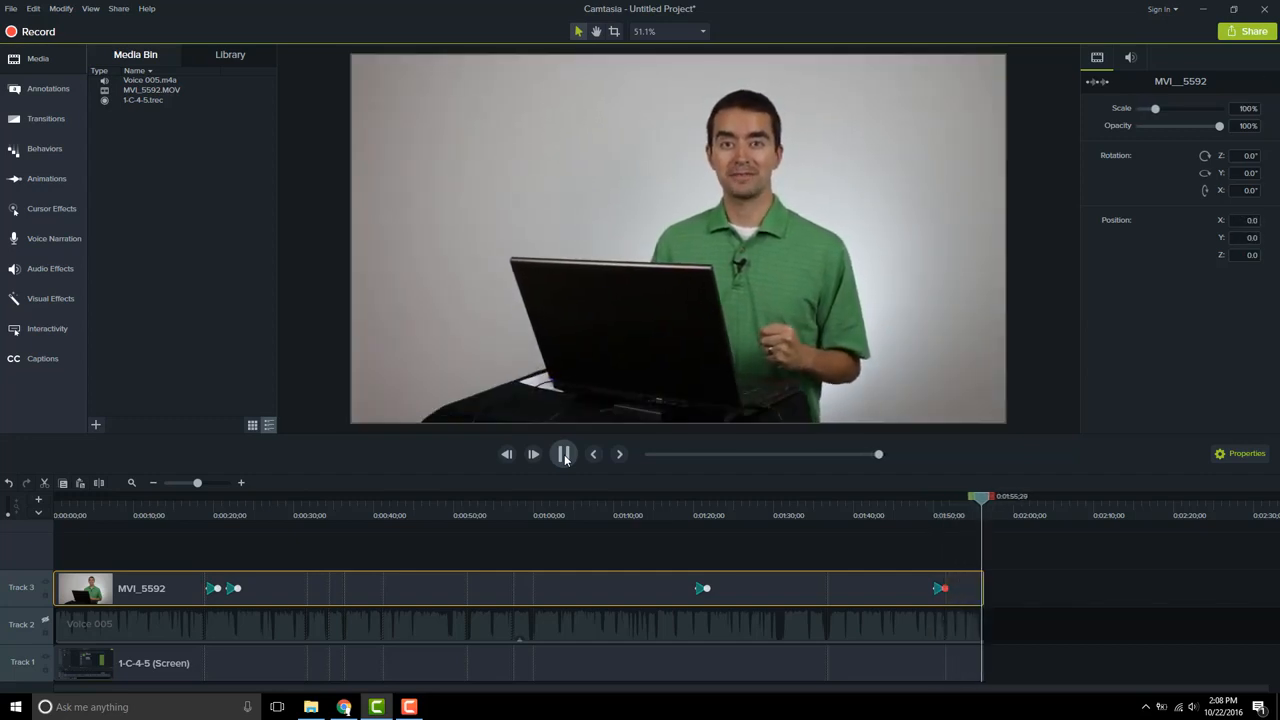
{"action": "left_click", "coordinate": [478, 505]}
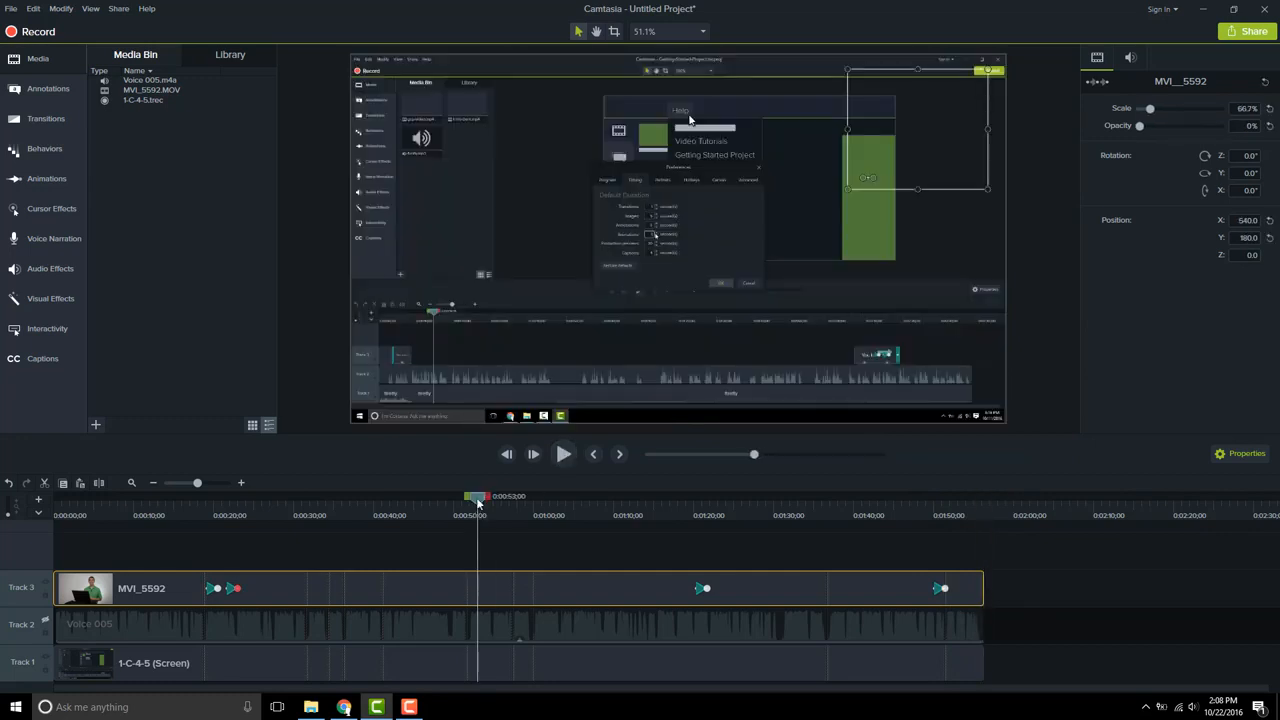
Add an animation on the screen recording clip at about 0:22 that zooms it to 125% scale
{"action": "left_click_drag", "start_coordinate": [473, 505], "coordinate": [229, 520]}
{"action": "left_click", "coordinate": [254, 658]}
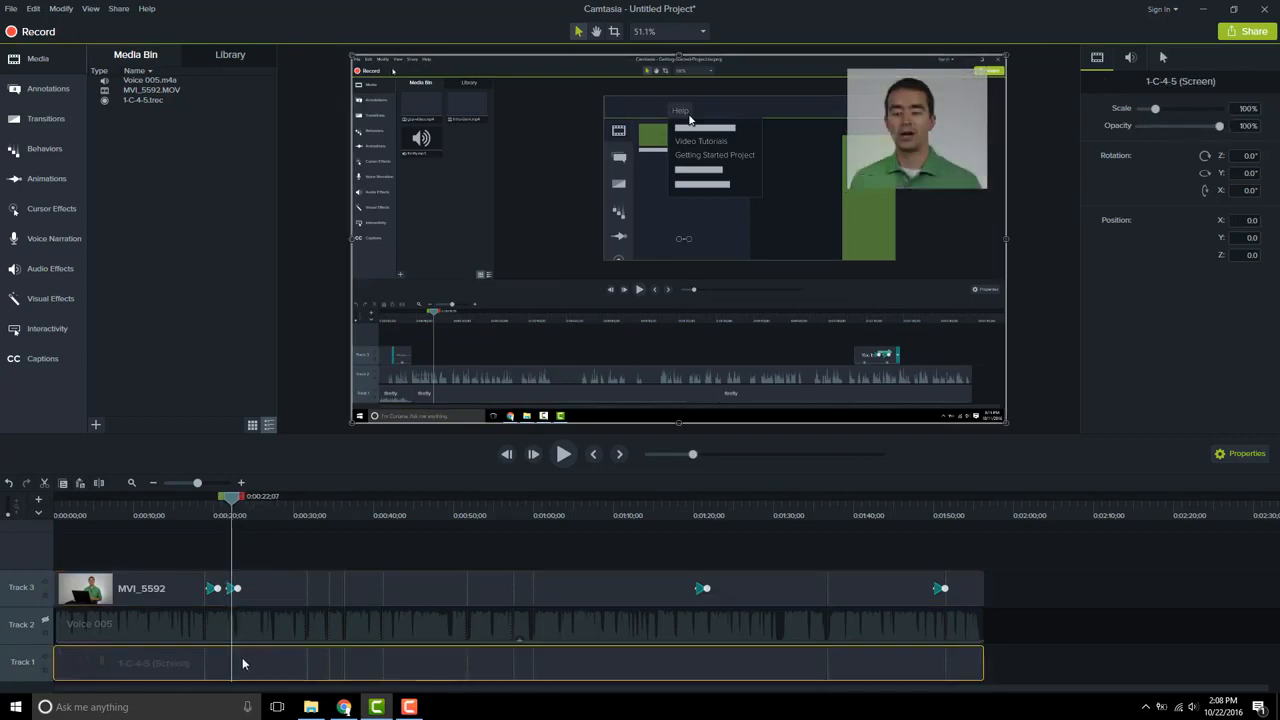
{"action": "left_click", "coordinate": [274, 593]}
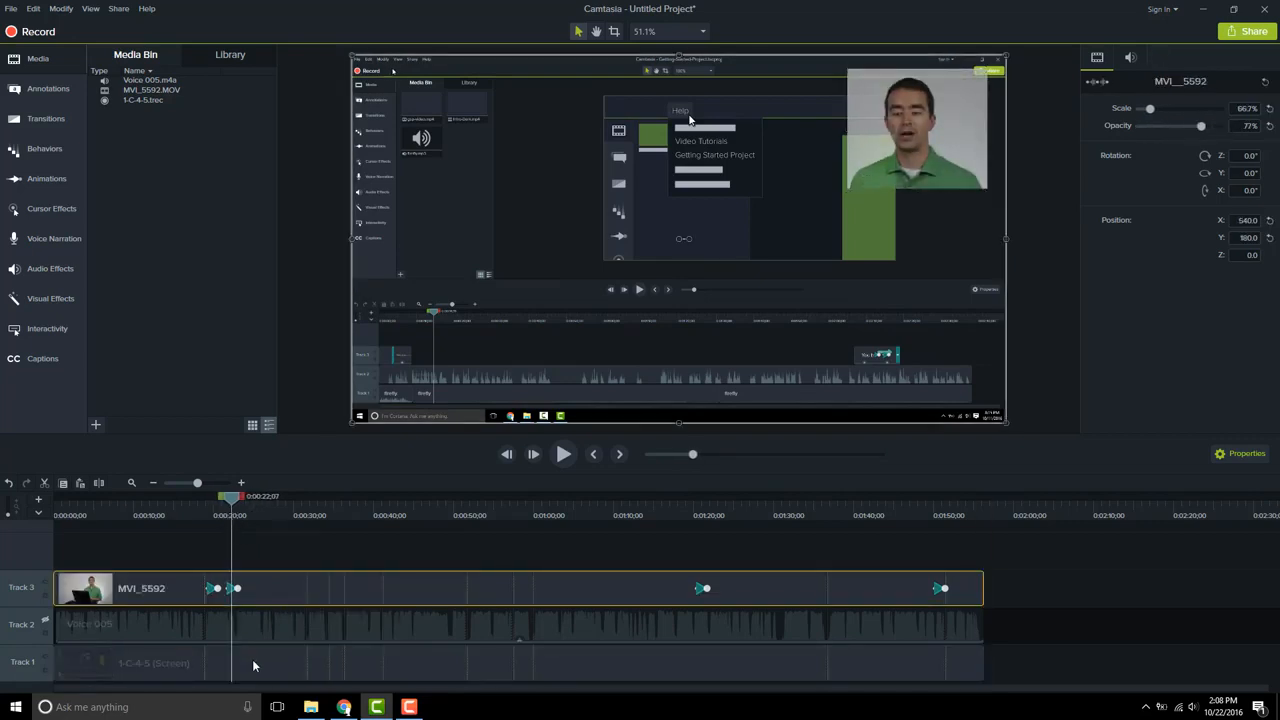
{"action": "left_click", "coordinate": [252, 659]}
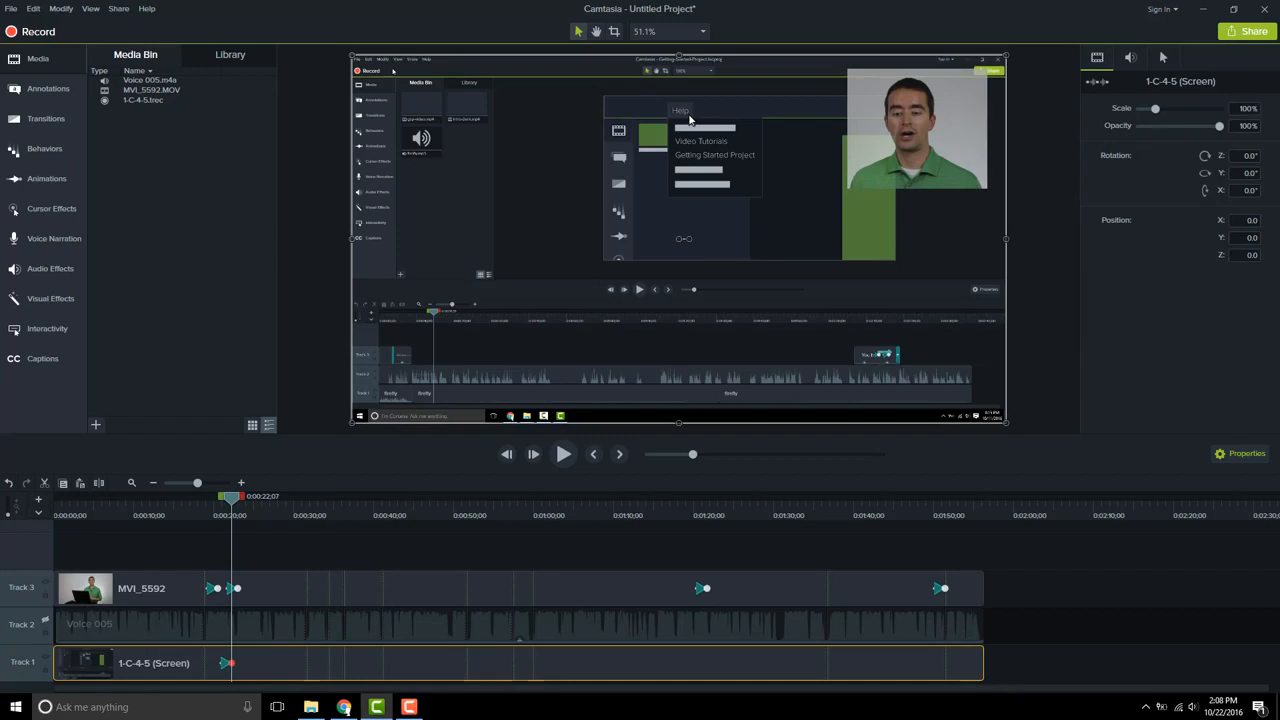
{"action": "left_click", "coordinate": [1233, 110]}
{"action": "key", "text": "Return"}
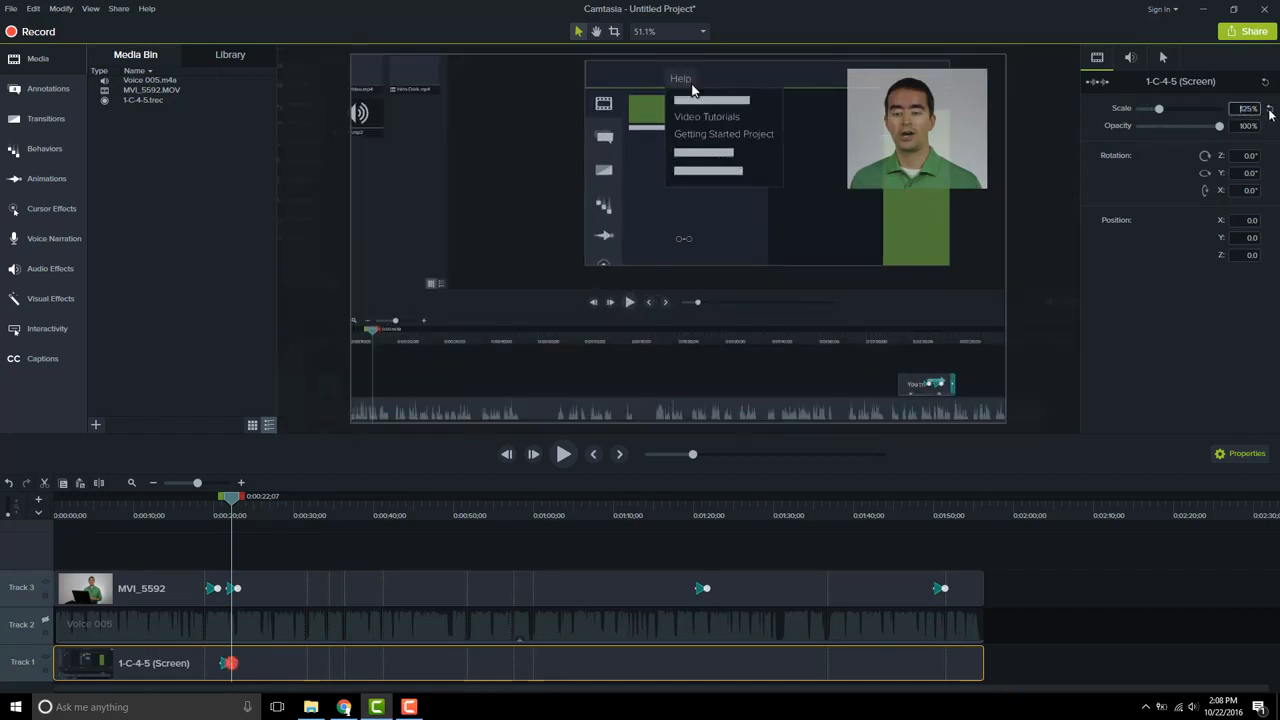
Reposition the zoomed screen recording on the canvas so the Help menu area is framed
{"action": "left_click_drag", "start_coordinate": [616, 256], "coordinate": [701, 301]}
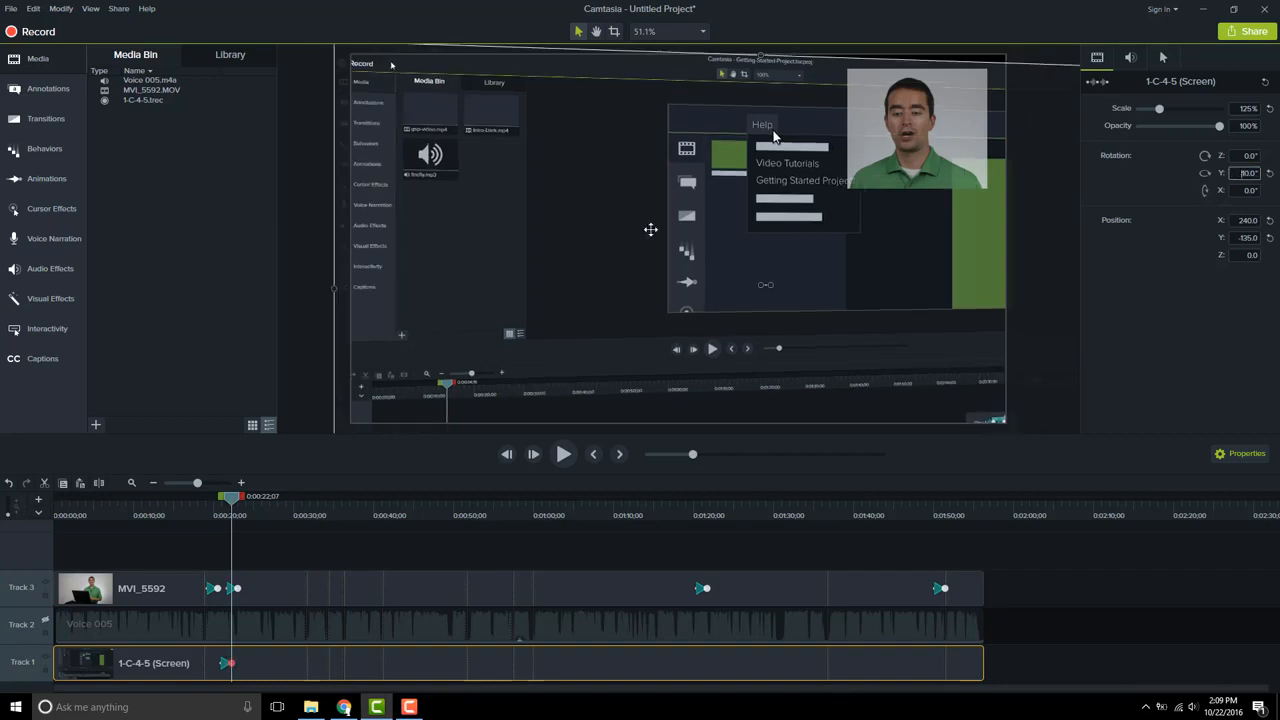
{"action": "mouse_move", "coordinate": [650, 229]}
{"action": "left_mouse_down"}
{"action": "mouse_move", "coordinate": [667, 243]}
{"action": "mouse_move", "coordinate": [669, 225]}
{"action": "left_mouse_up"}
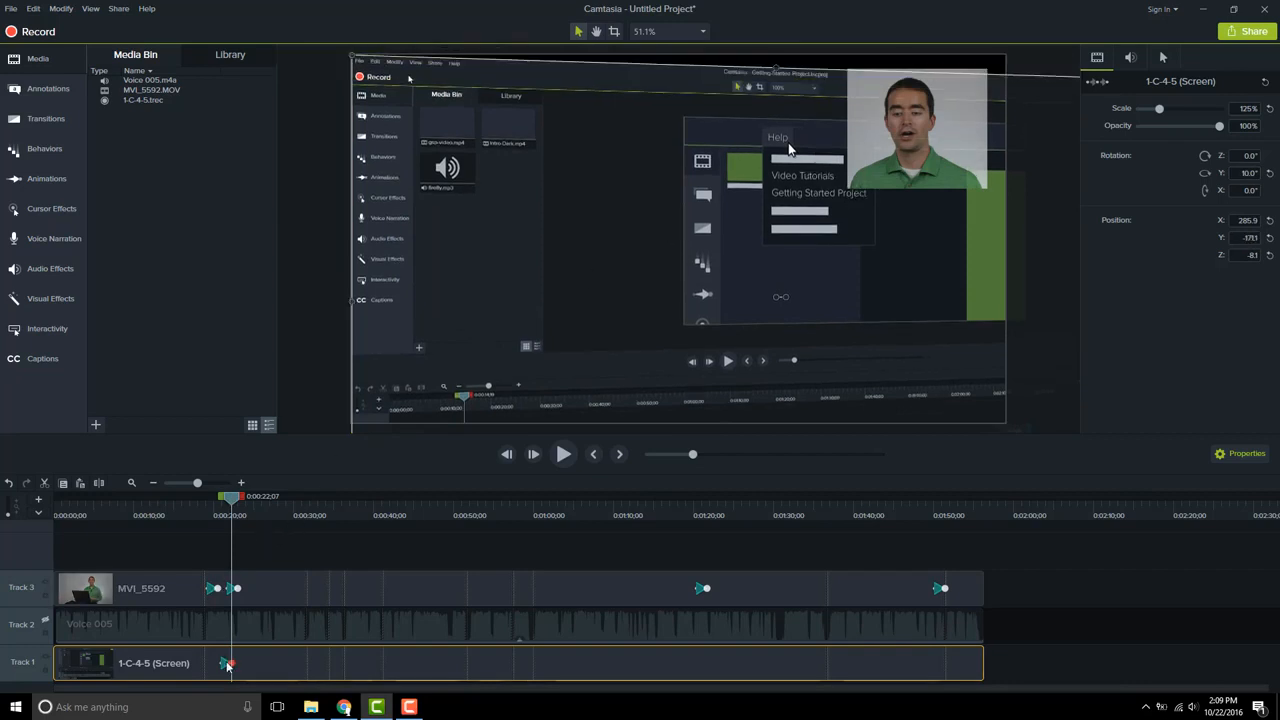
Scrub the playhead around 0:20 and play to preview the screen recording's zoom animation
{"action": "left_click", "coordinate": [221, 516]}
{"action": "left_click", "coordinate": [216, 516]}
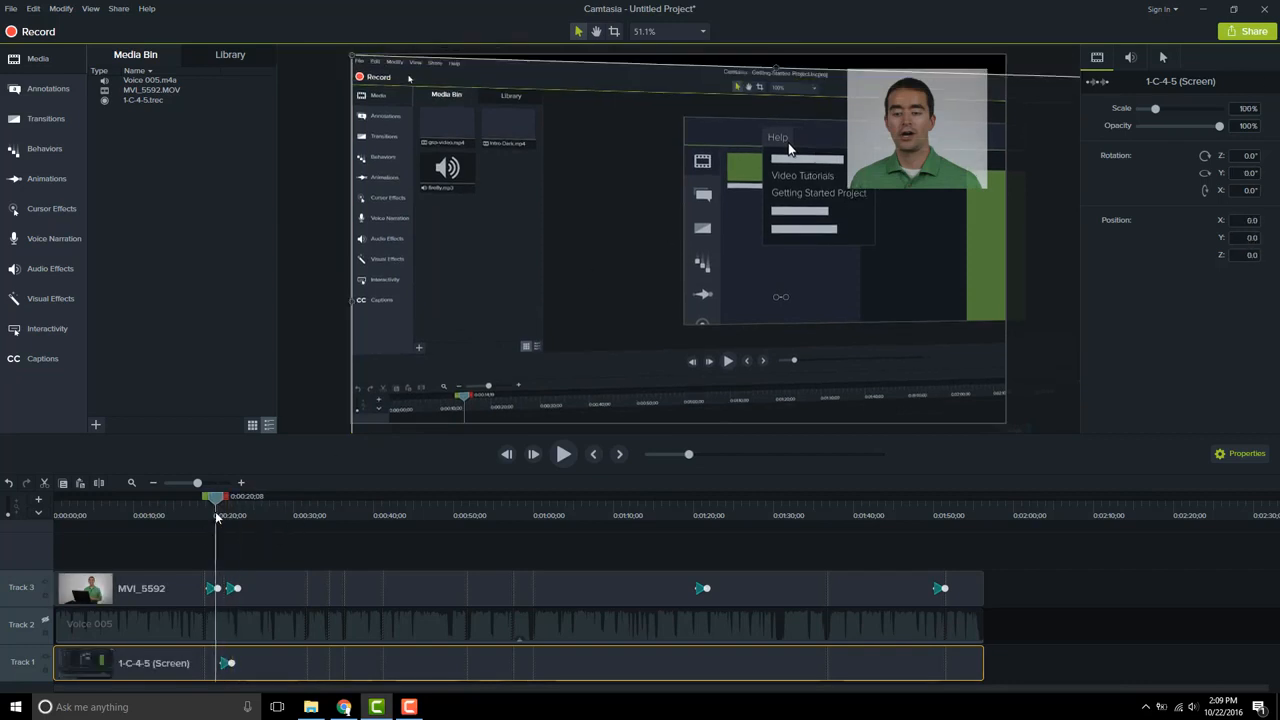
{"action": "left_click_drag", "start_coordinate": [216, 516], "coordinate": [253, 516]}
{"action": "left_click", "coordinate": [228, 664]}
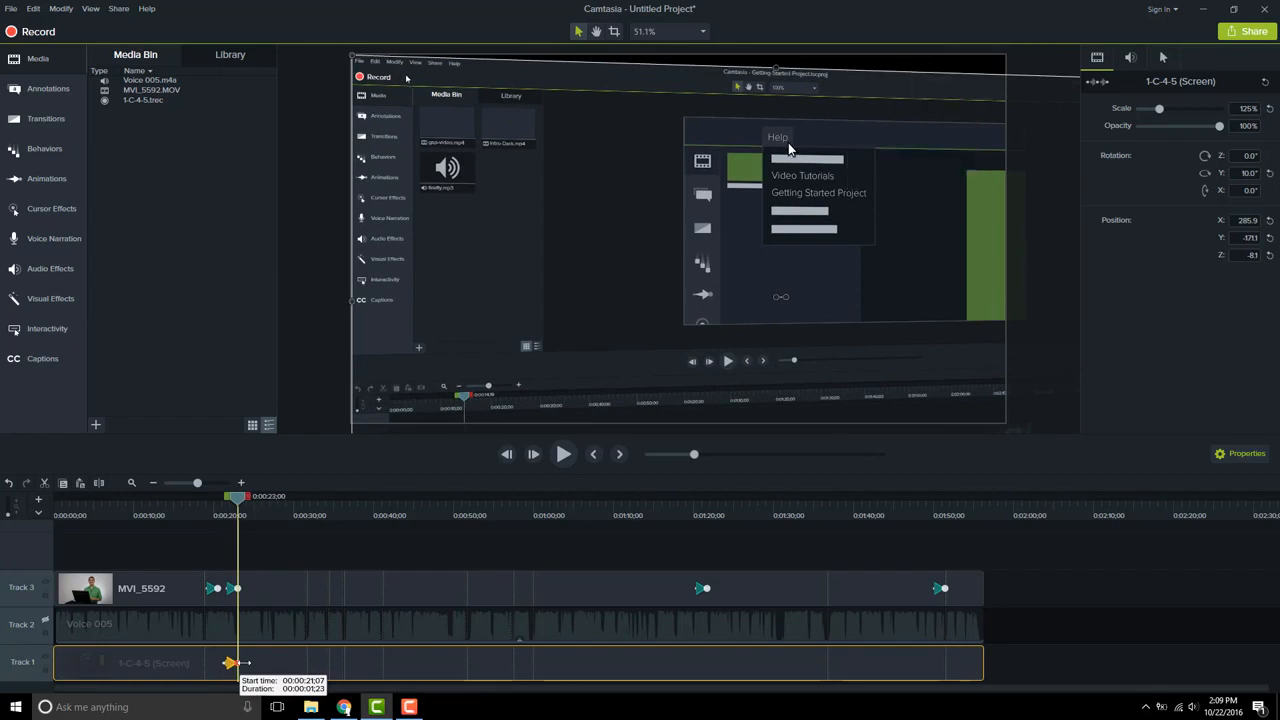
{"action": "left_click", "coordinate": [223, 516]}
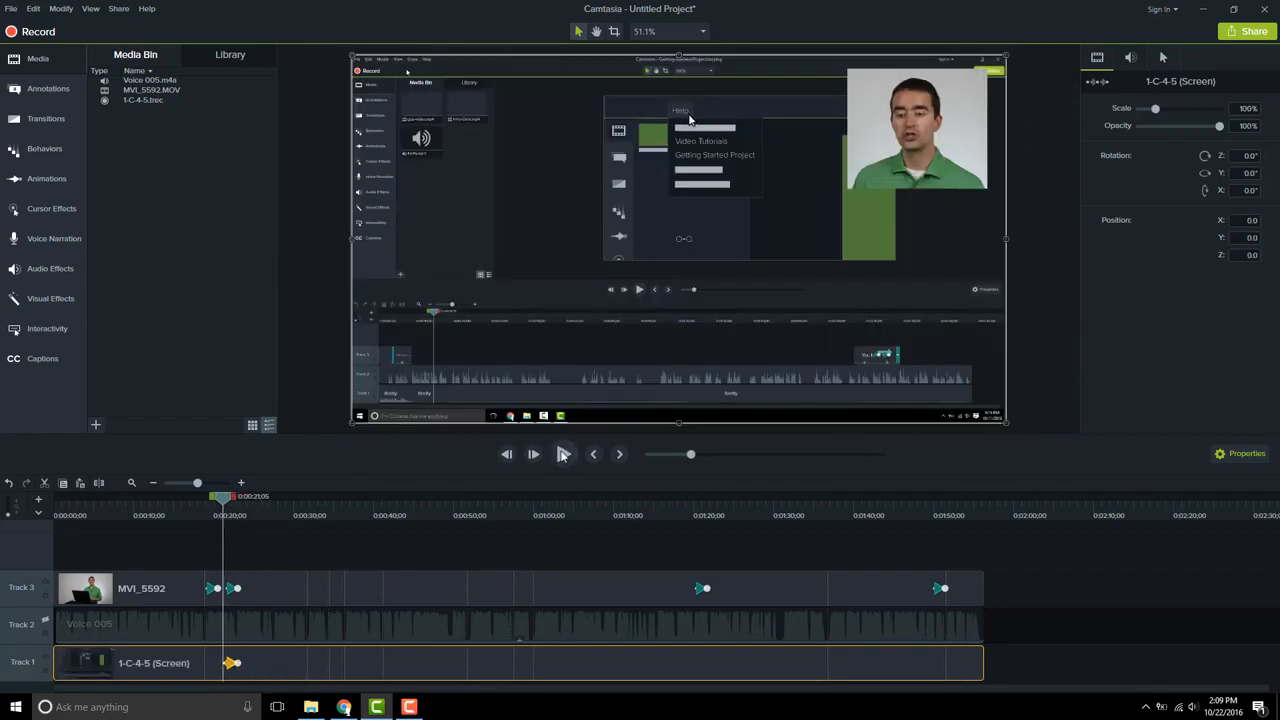
{"action": "left_click", "coordinate": [563, 454]}
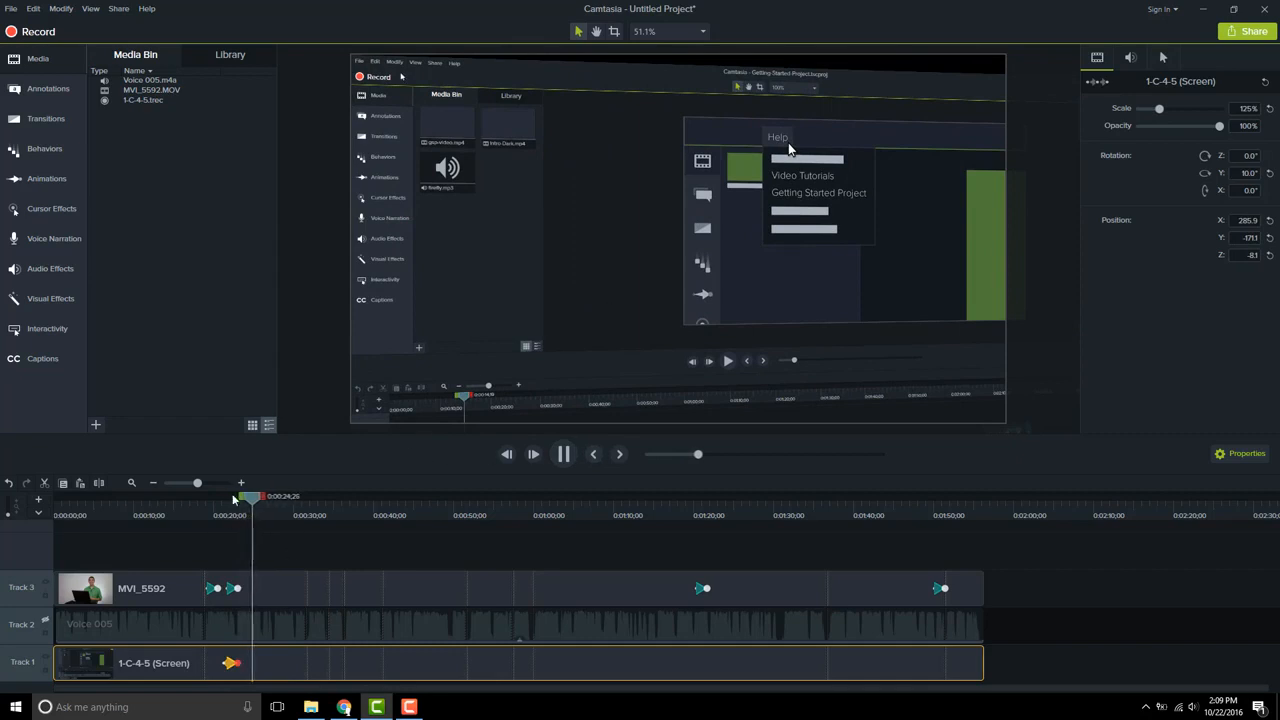
{"action": "left_click", "coordinate": [564, 455]}
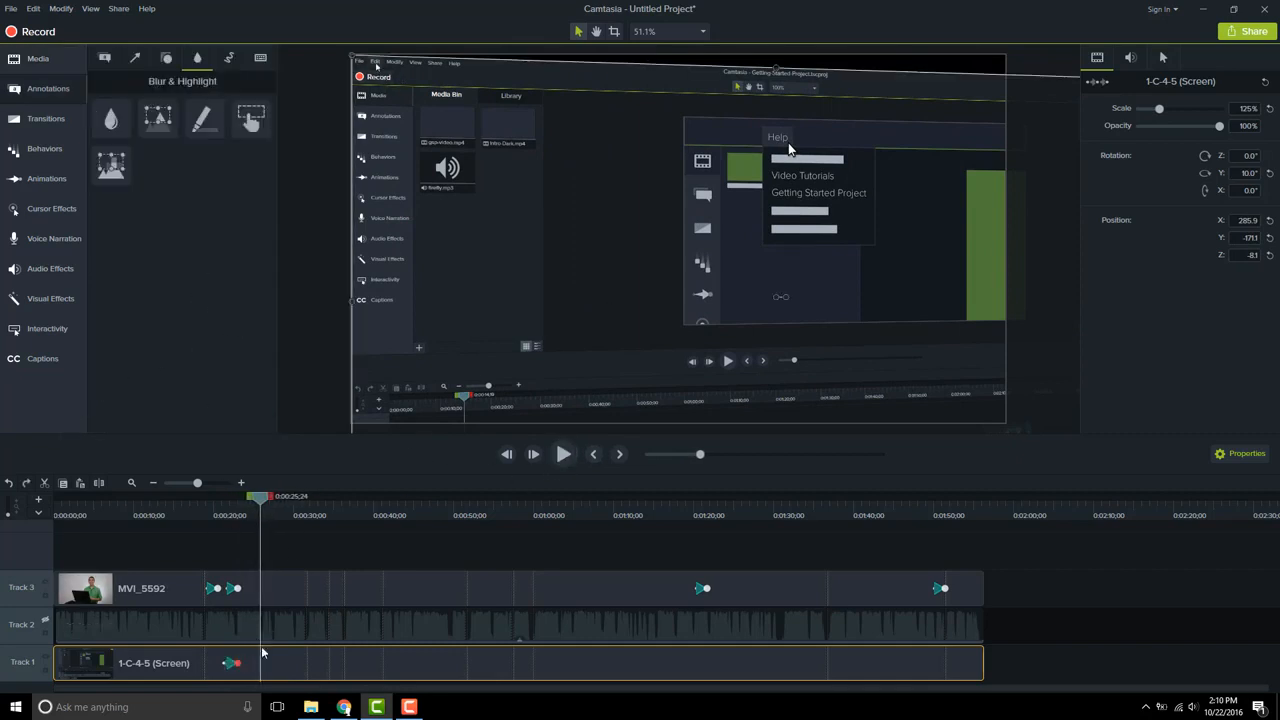
Add a Highlight annotation at about 0:25 and size it over the first item of the recorded Help menu
{"action": "left_click", "coordinate": [305, 588]}
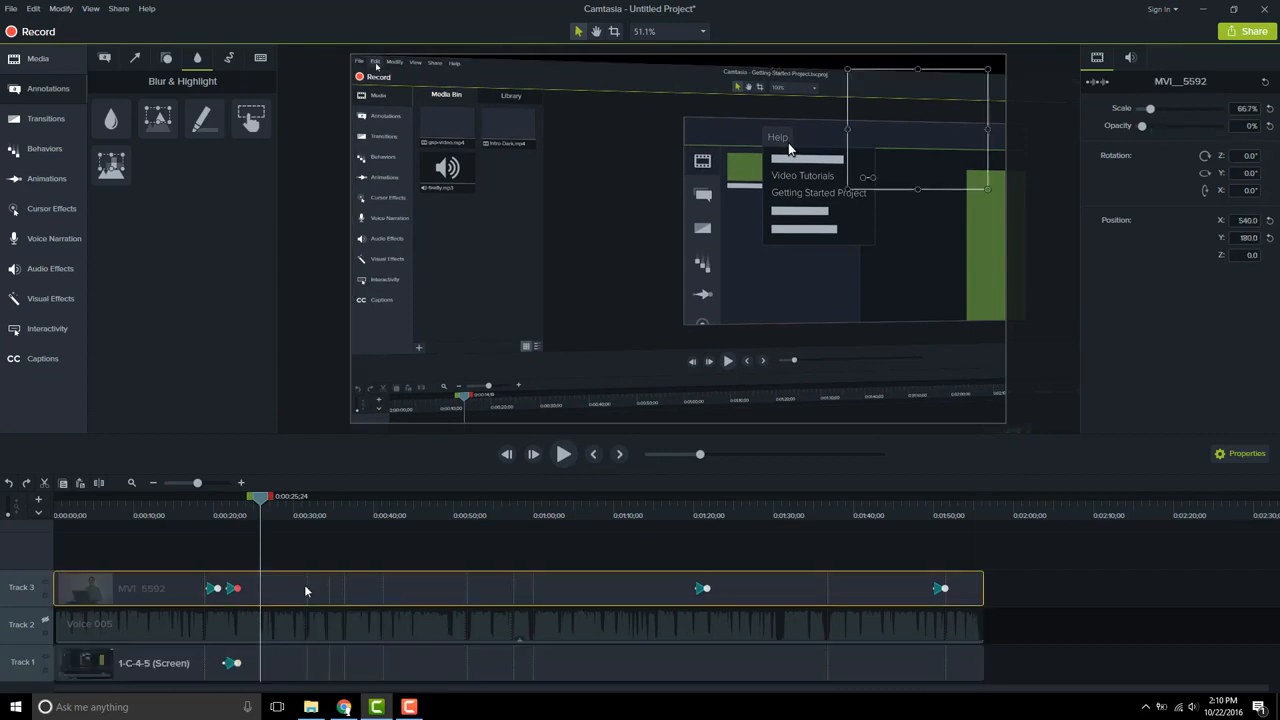
{"action": "left_click", "coordinate": [320, 539]}
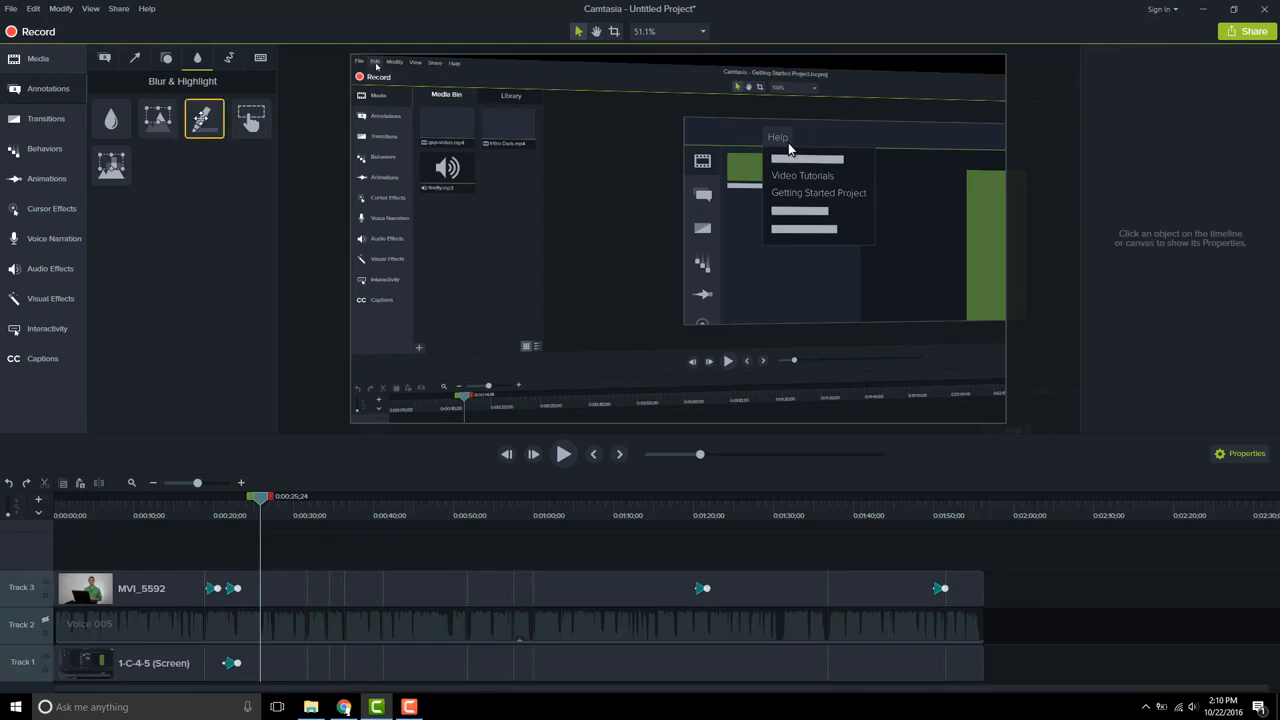
{"action": "mouse_move", "coordinate": [202, 118]}
{"action": "left_mouse_down"}
{"action": "mouse_move", "coordinate": [334, 170]}
{"action": "mouse_move", "coordinate": [625, 205]}
{"action": "mouse_move", "coordinate": [857, 205]}
{"action": "left_mouse_up"}
{"action": "mouse_move", "coordinate": [927, 244]}
{"action": "left_mouse_down"}
{"action": "mouse_move", "coordinate": [857, 163]}
{"action": "mouse_move", "coordinate": [870, 168]}
{"action": "left_mouse_up"}
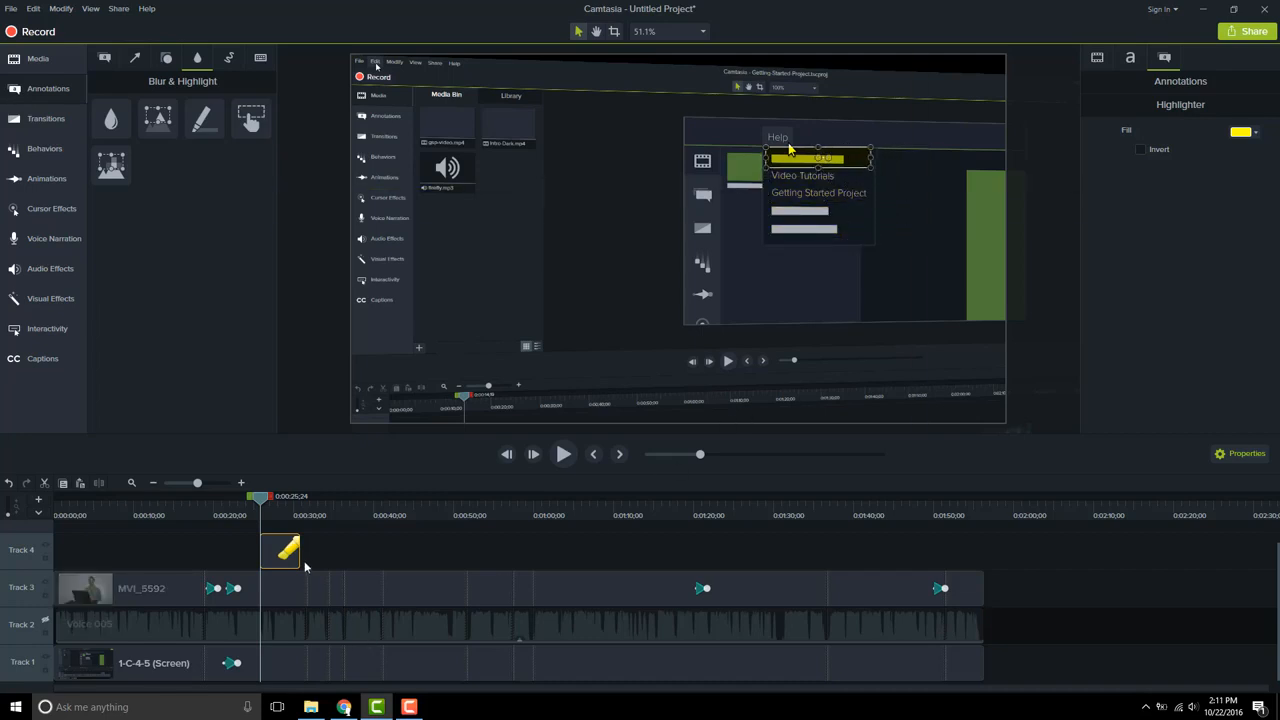
Extend the highlighter clip to about 0:50 and, at about 0:27, move the highlight down onto Video Tutorials
{"action": "left_click_drag", "start_coordinate": [335, 554], "coordinate": [489, 552]}
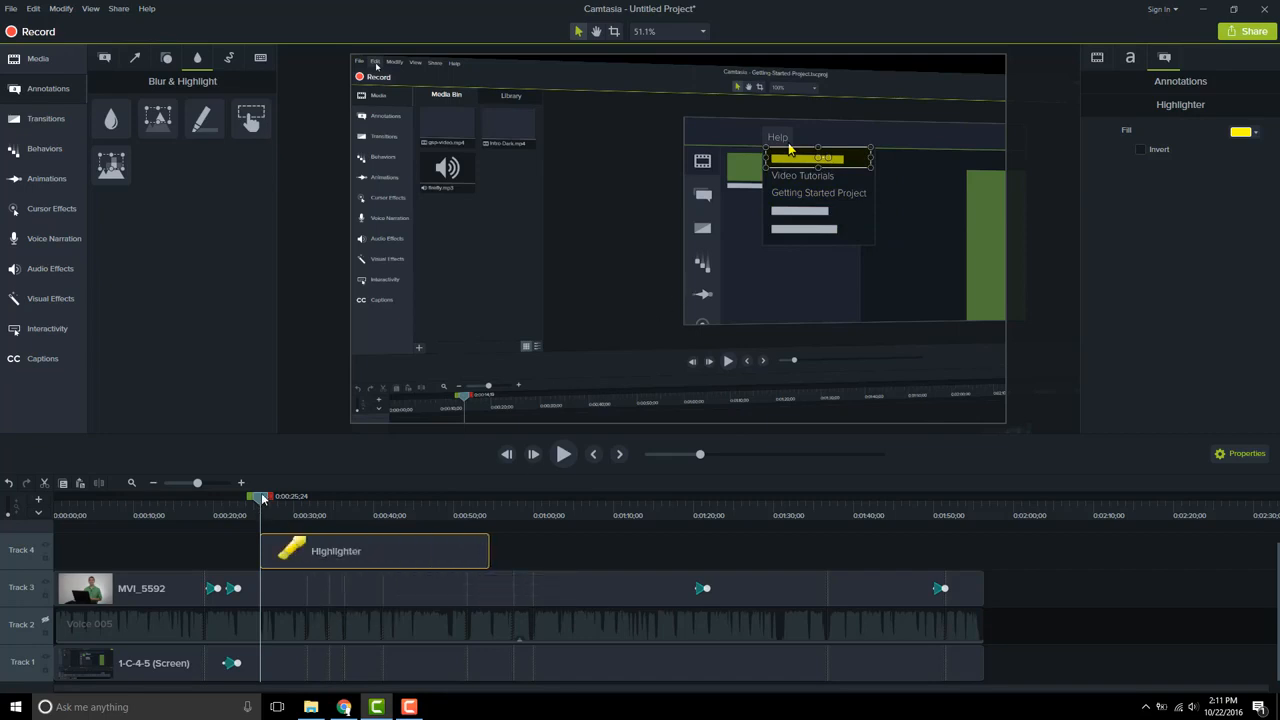
{"action": "left_click_drag", "start_coordinate": [263, 498], "coordinate": [279, 501]}
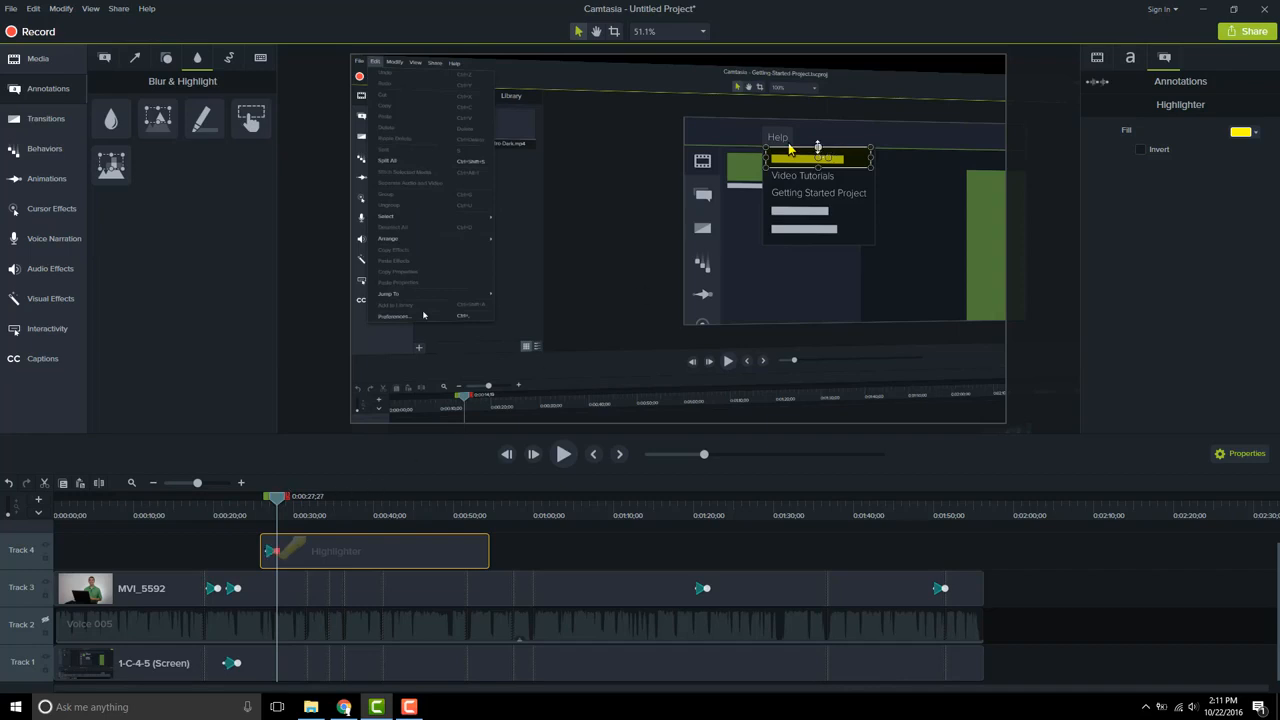
{"action": "left_click_drag", "start_coordinate": [818, 147], "coordinate": [818, 182]}
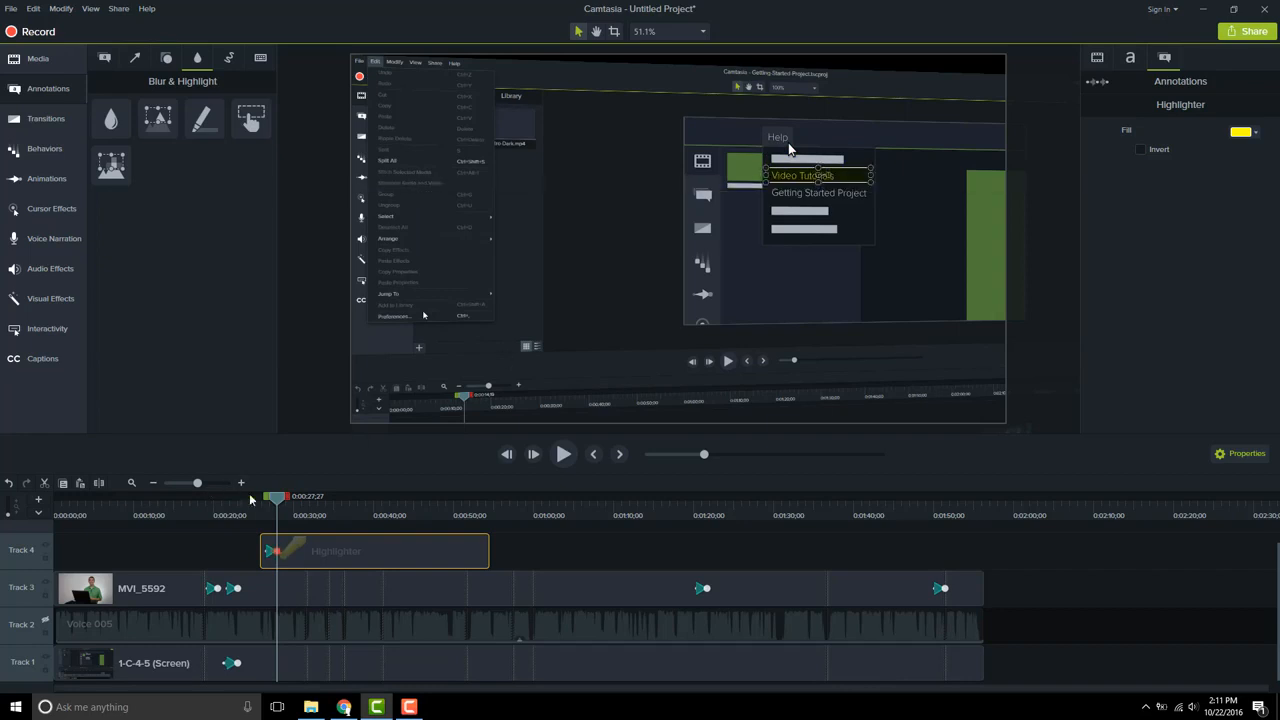
At about 0:31, move the highlight down onto the Getting Started Project item
{"action": "left_click_drag", "start_coordinate": [277, 502], "coordinate": [308, 503]}
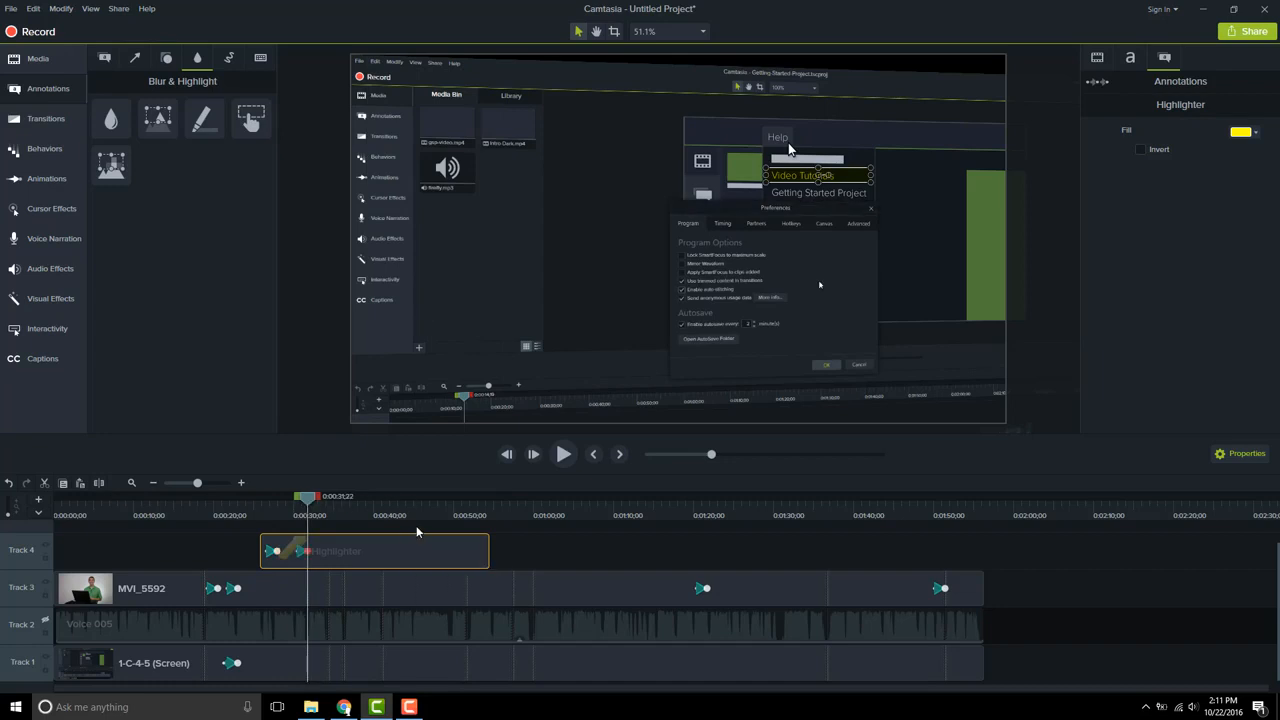
{"action": "left_click_drag", "start_coordinate": [818, 168], "coordinate": [820, 201]}
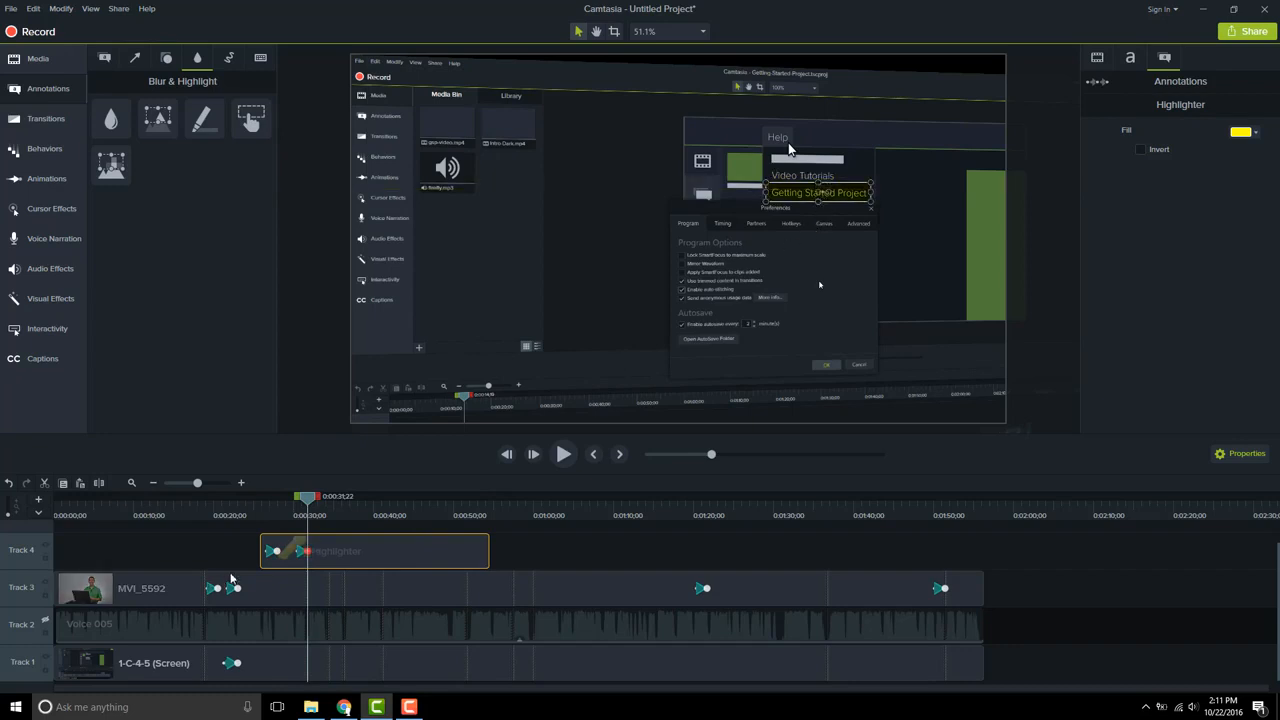
Play from about 0:21 to preview the highlight moving through the Help menu items
{"action": "left_click_drag", "start_coordinate": [307, 503], "coordinate": [265, 503]}
{"action": "key", "text": "space"}
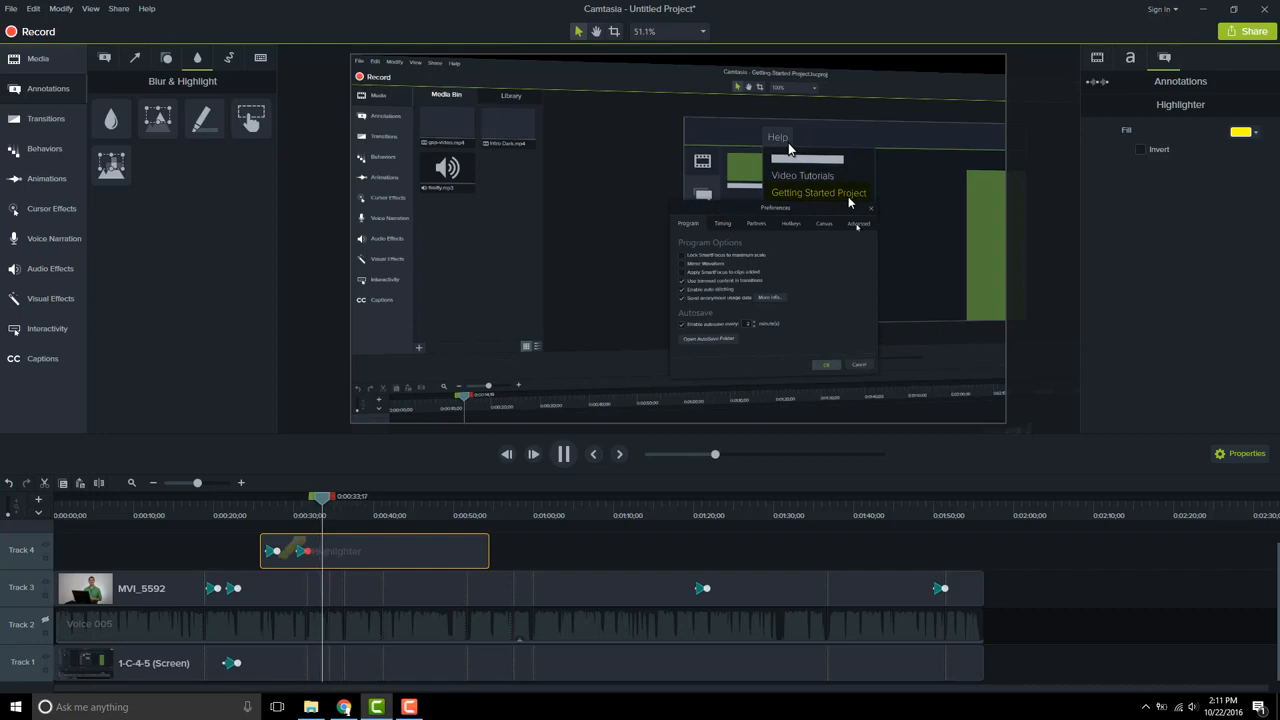
{"action": "left_click", "coordinate": [646, 296]}
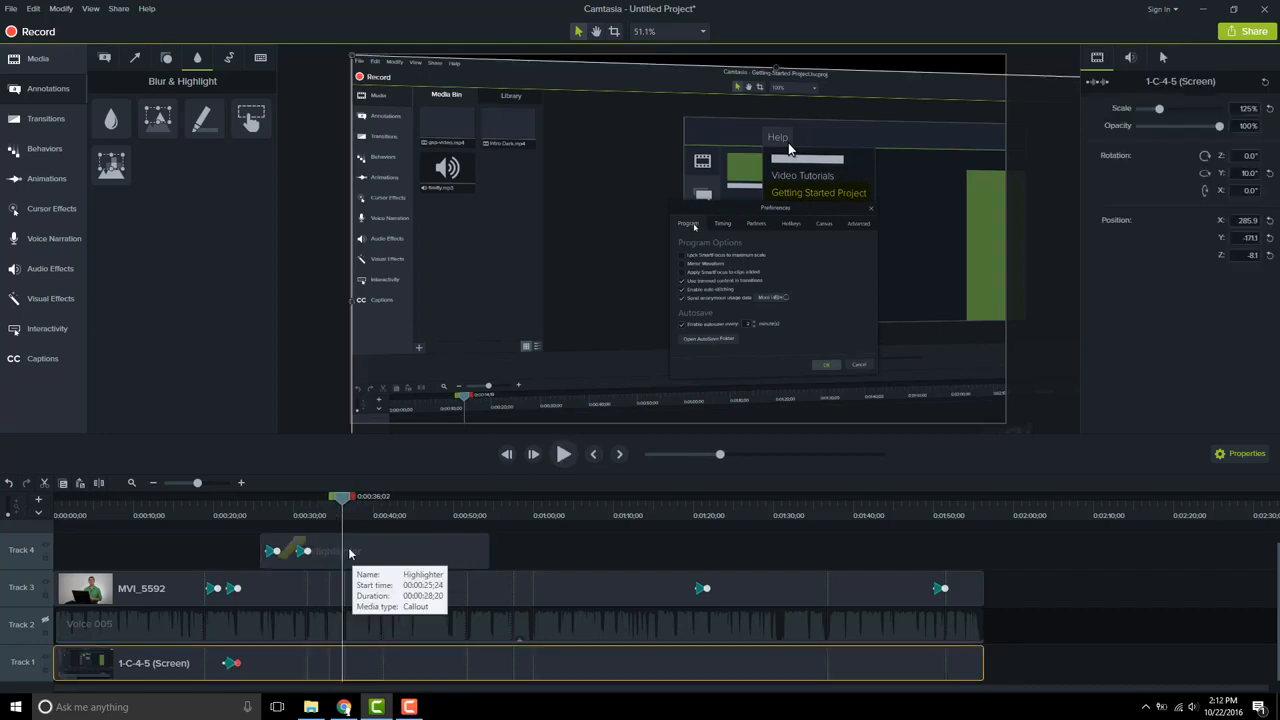
{"action": "left_click", "coordinate": [349, 547]}
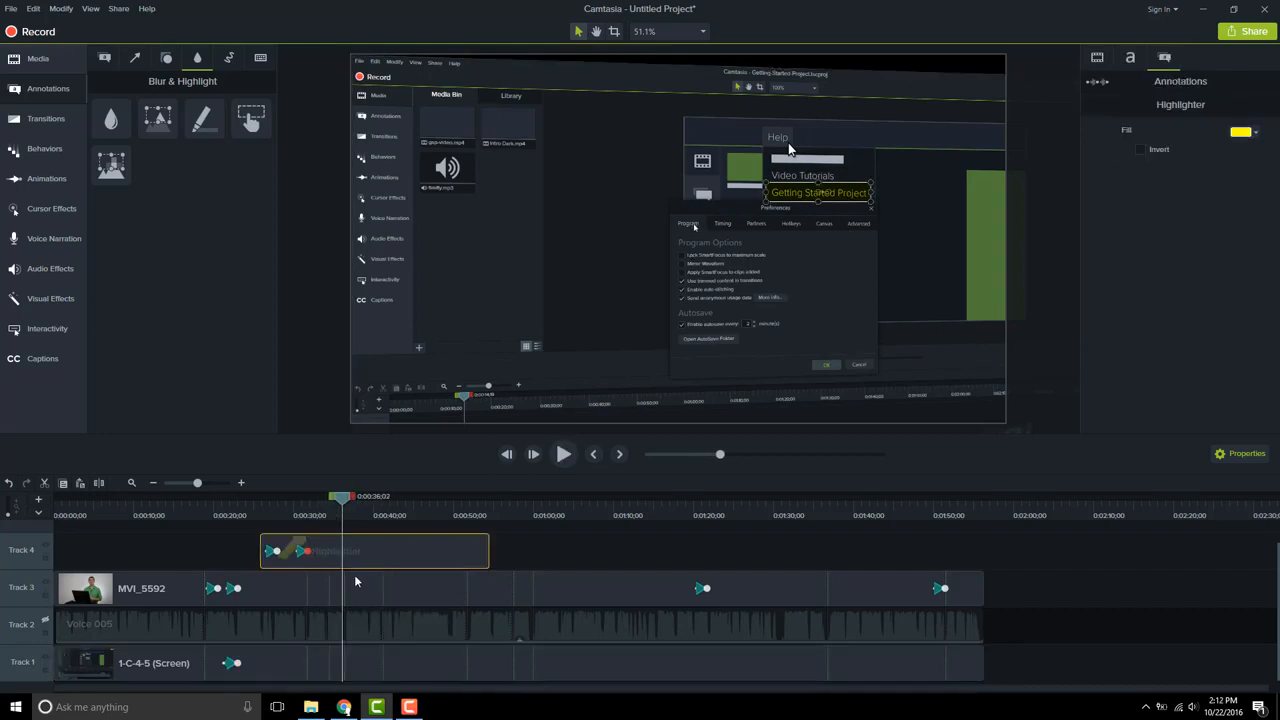
{"action": "left_click", "coordinate": [358, 585]}
{"action": "left_click", "coordinate": [354, 665]}
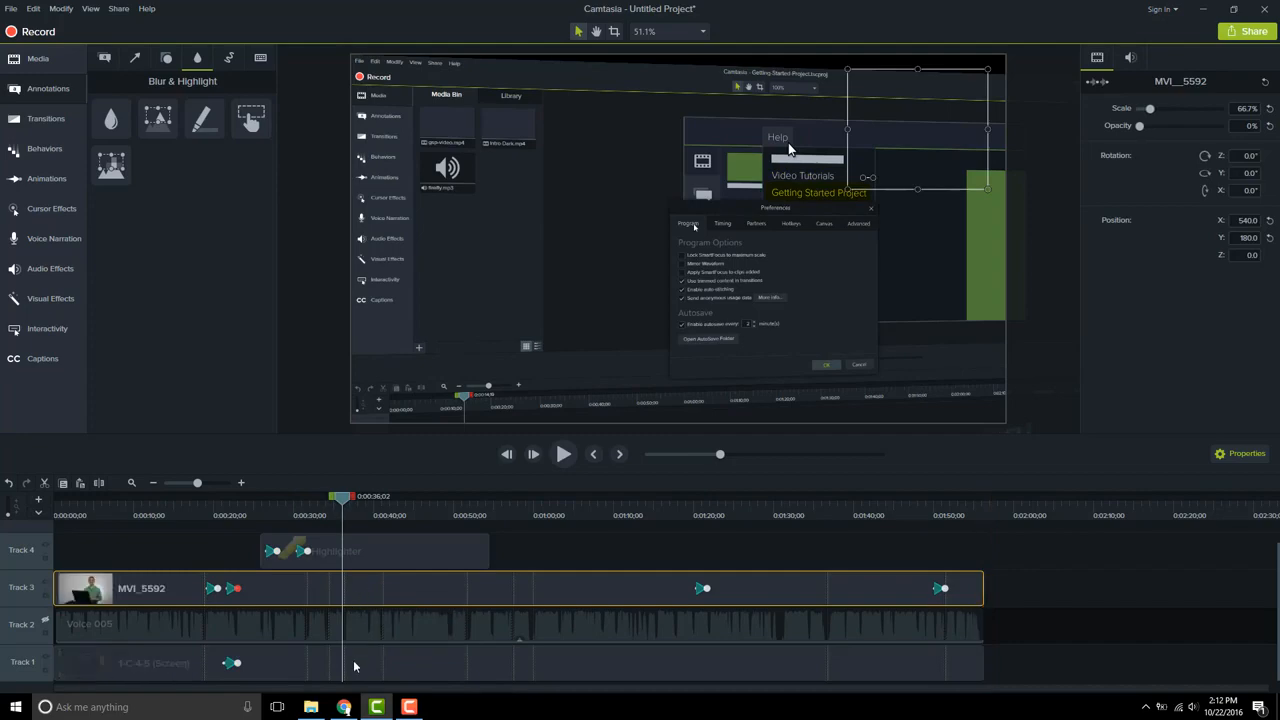